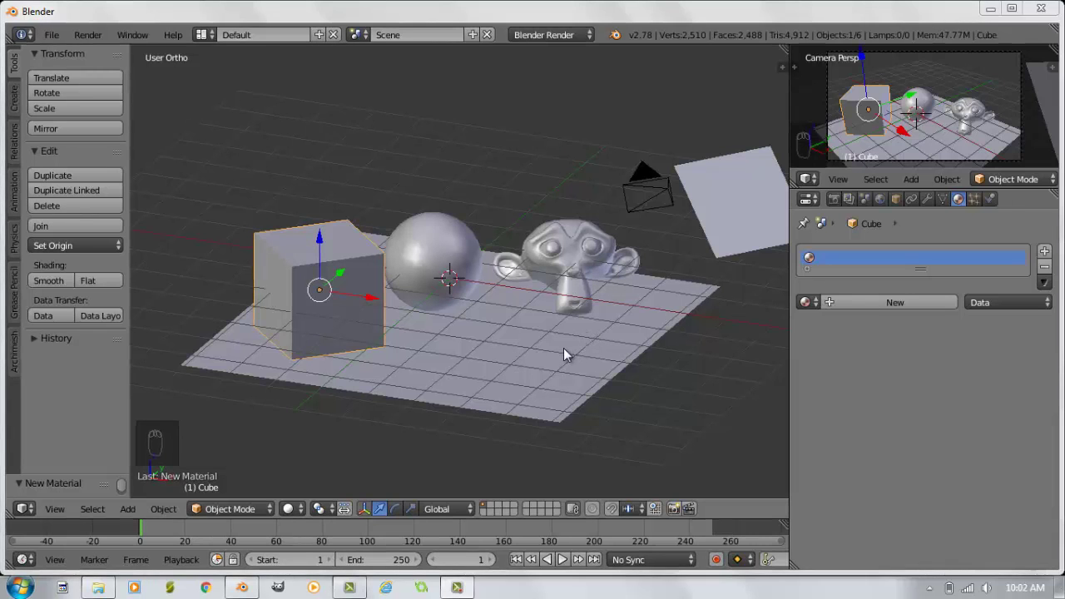
# Orbit the view and select Plane.001, the tilted plane beside the camera.
pyautogui.moveTo(563, 351); pyautogui.dragTo(617, 343, button='middle')
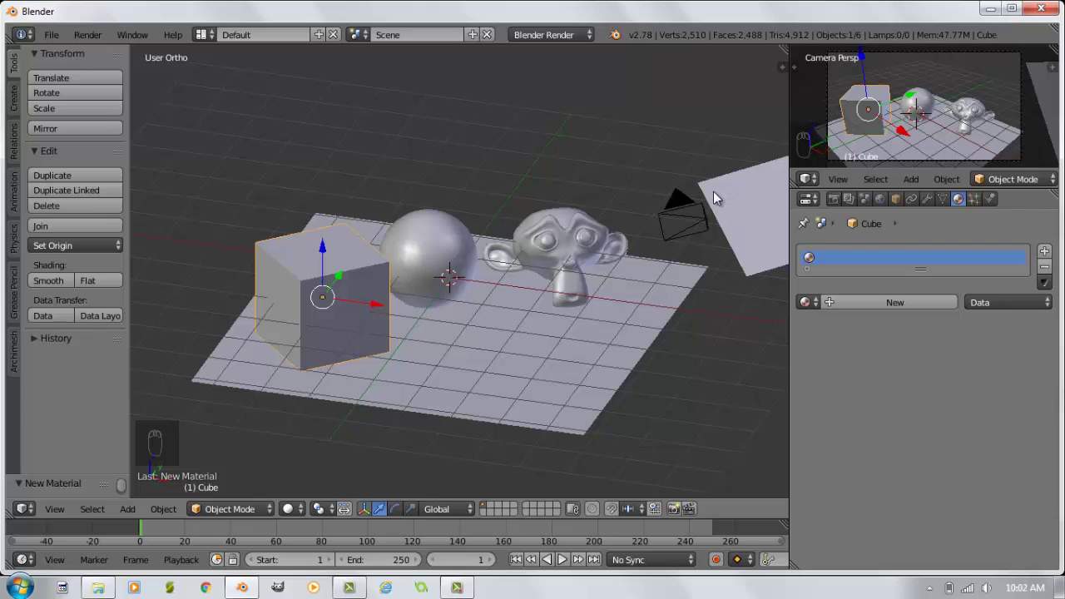
pyautogui.rightClick(732, 201)
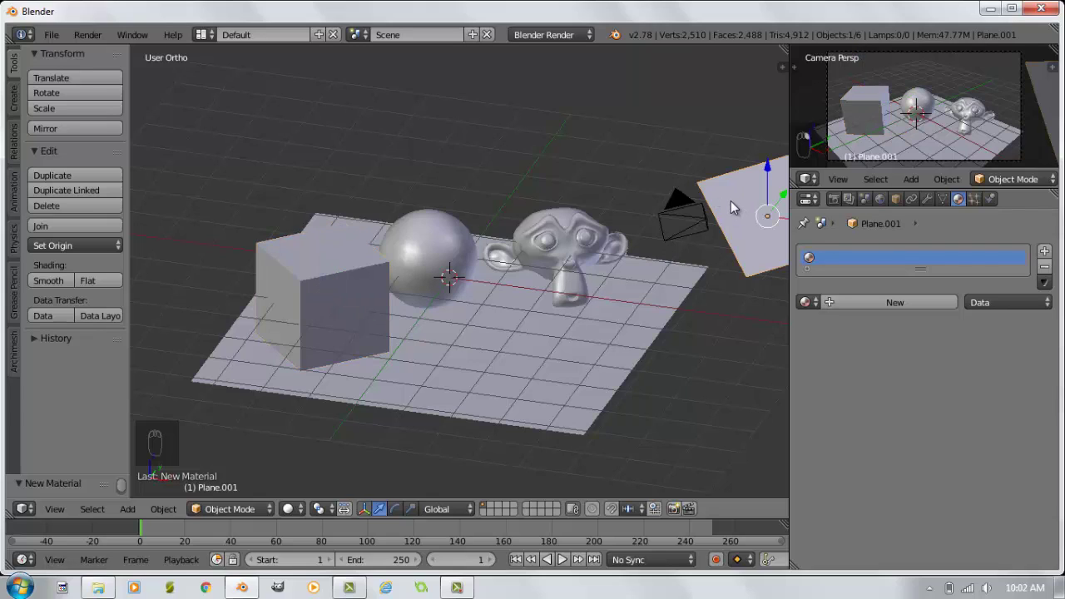
# Switch the render engine to Cycles and split the viewport, making the upper half a Node Editor.
pyautogui.click(590, 35)
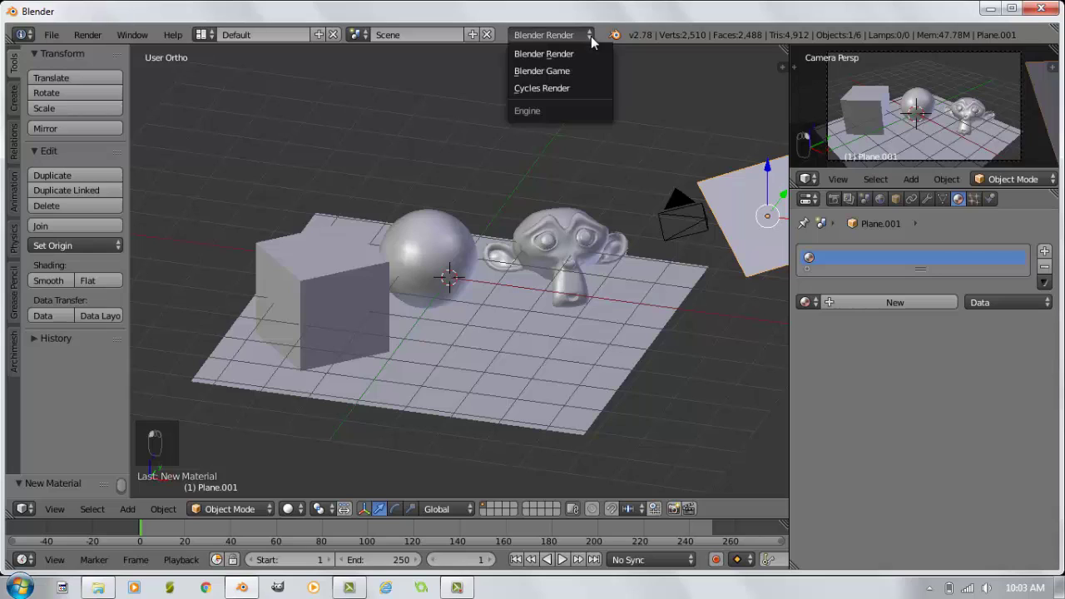
pyautogui.click(547, 88)
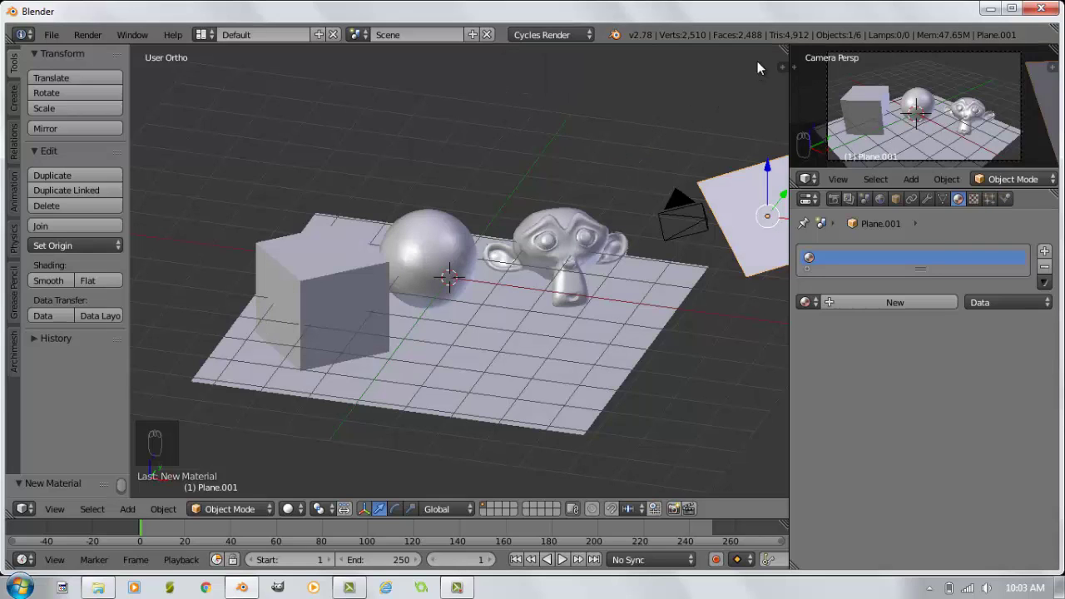
pyautogui.moveTo(781, 52); pyautogui.dragTo(770, 283)
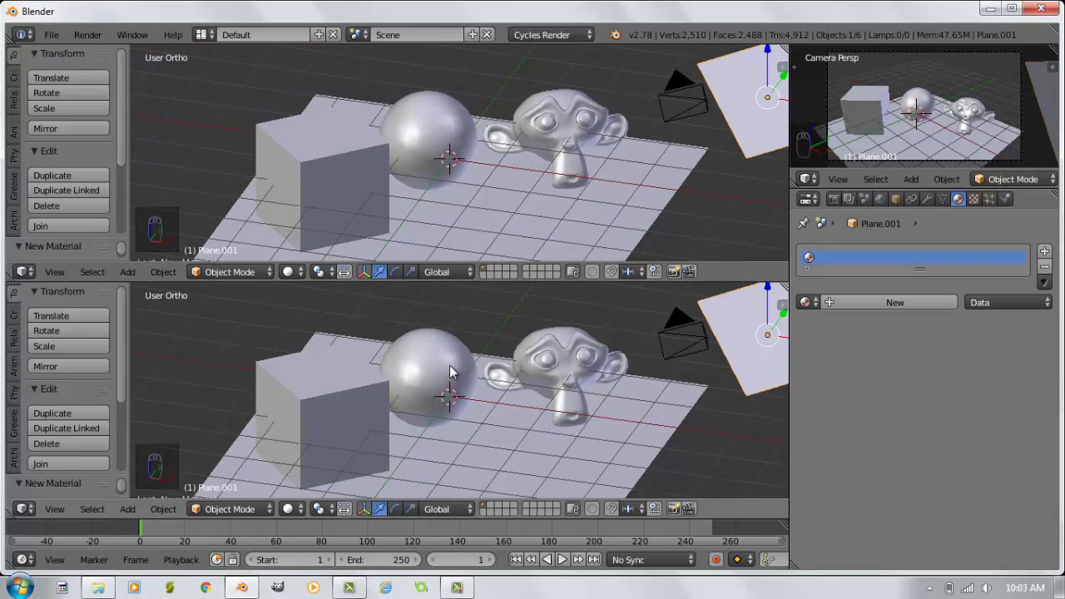
pyautogui.click(25, 272)
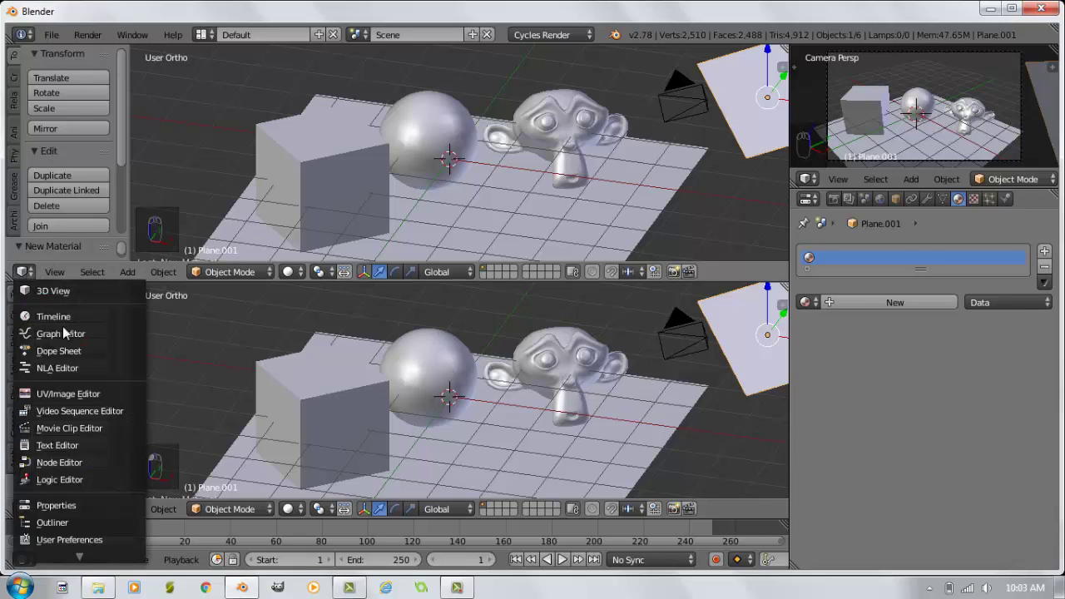
pyautogui.click(59, 462)
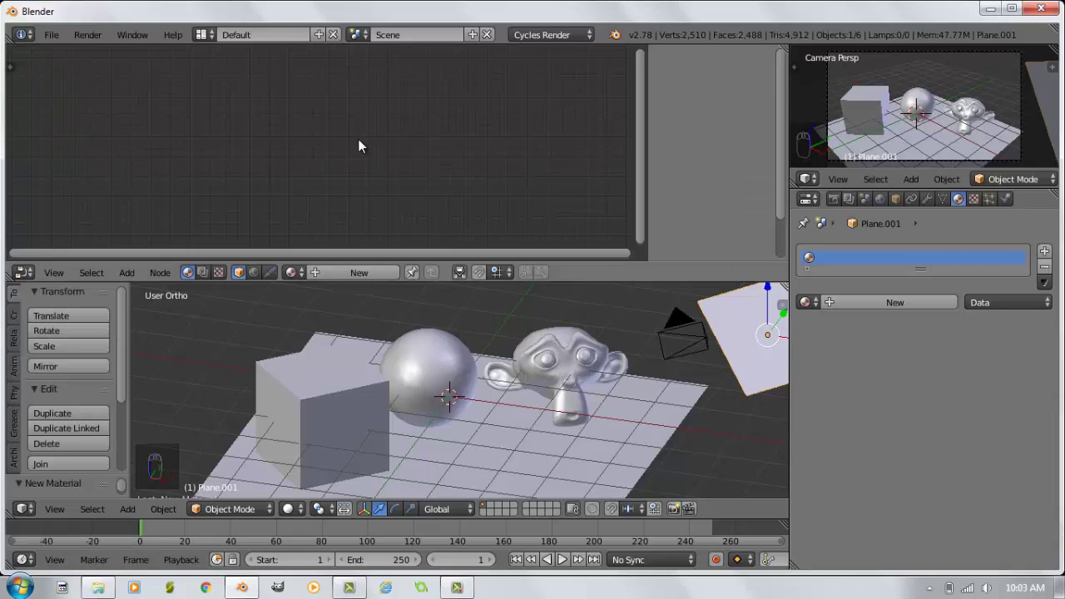
pyautogui.moveTo(358, 146); pyautogui.dragTo(428, 135, button='middle')
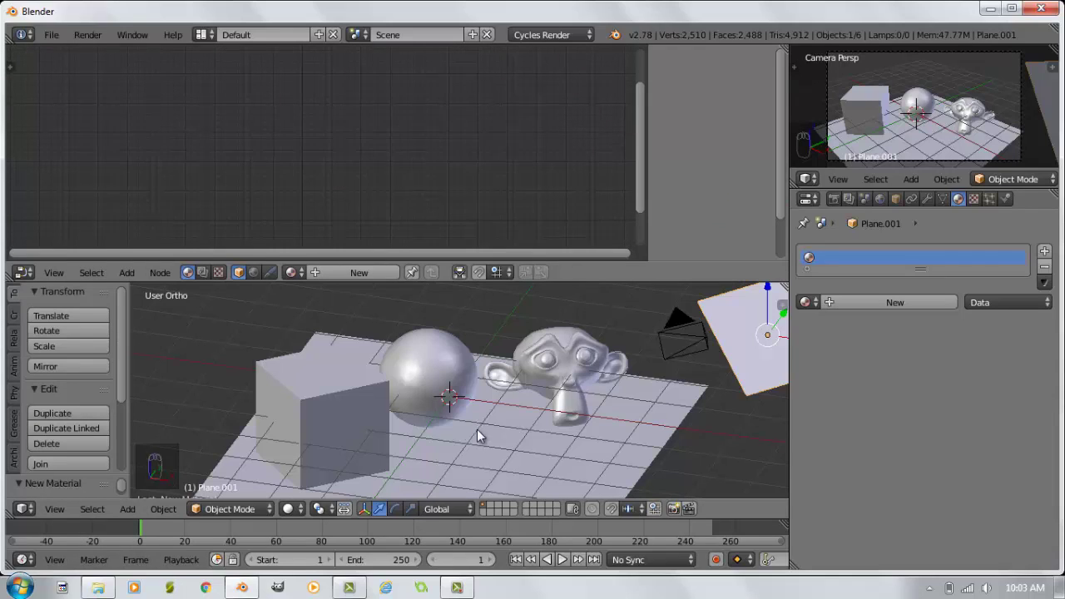
# Set the 3D view's shading to Rendered for a live Cycles preview.
pyautogui.click(299, 509)
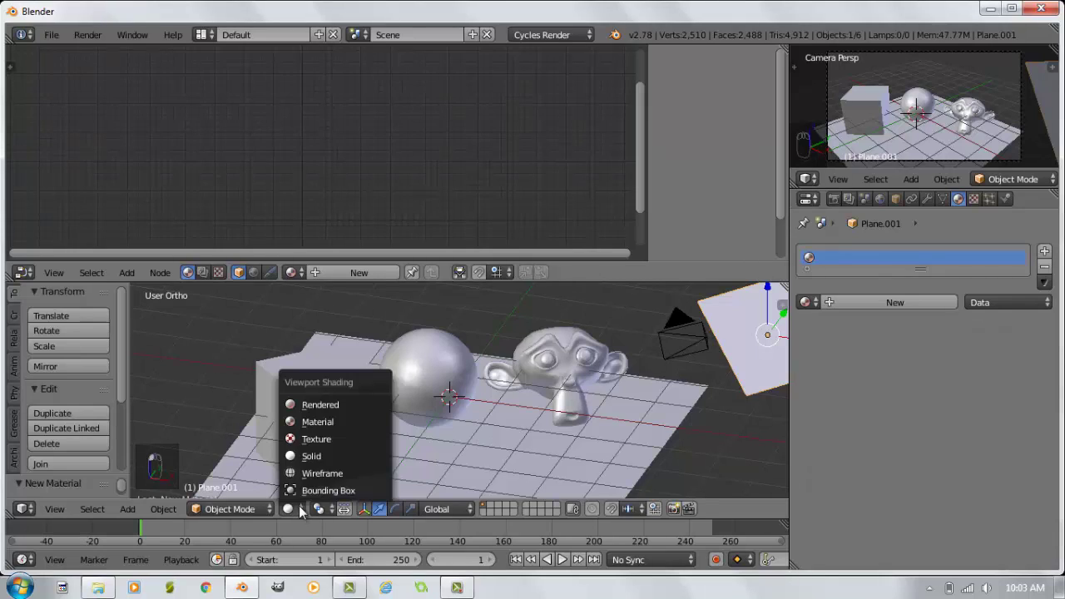
pyautogui.click(321, 404)
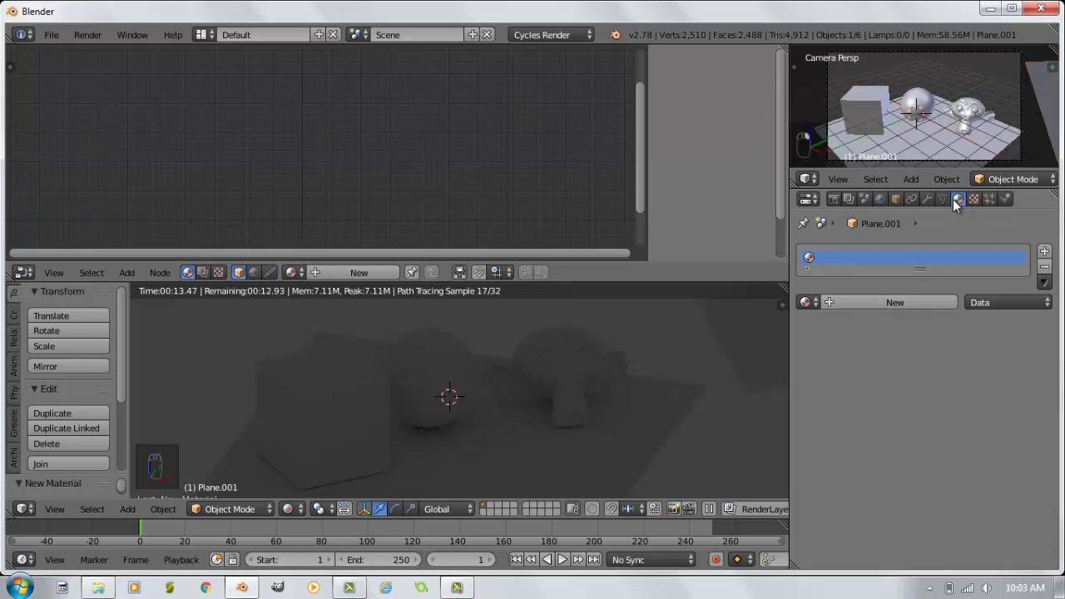
# Add a new material to Plane.001 with an Emission surface shader.
pyautogui.click(890, 303)
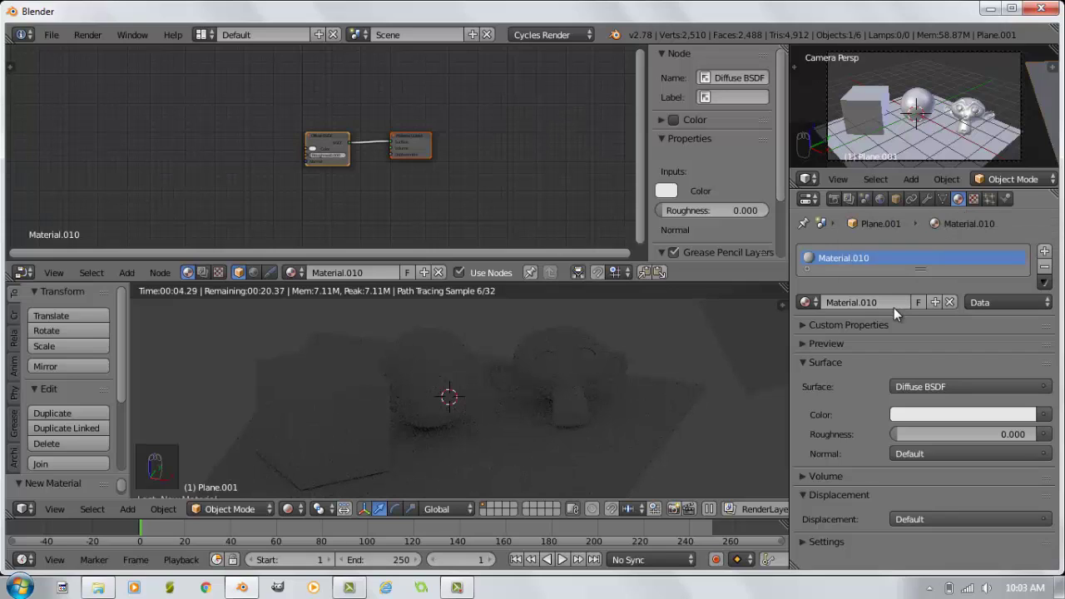
pyautogui.click(917, 388)
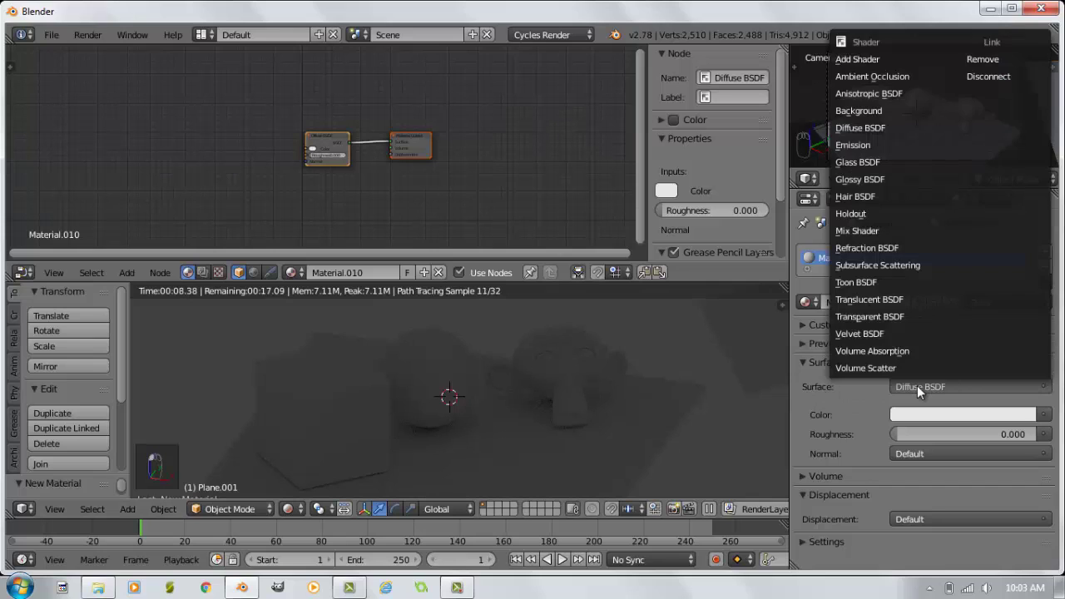
pyautogui.click(855, 145)
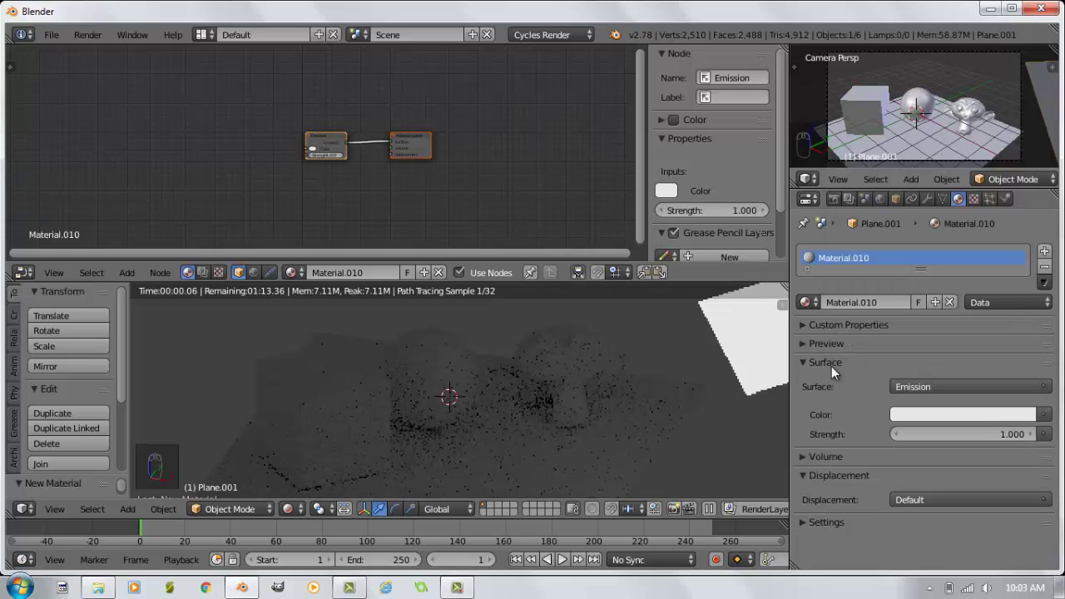
# Raise the emission strength through 8.1 and 20, finally settling on 30.
pyautogui.click(986, 431)
pyautogui.write('8.1')
pyautogui.press('Return')
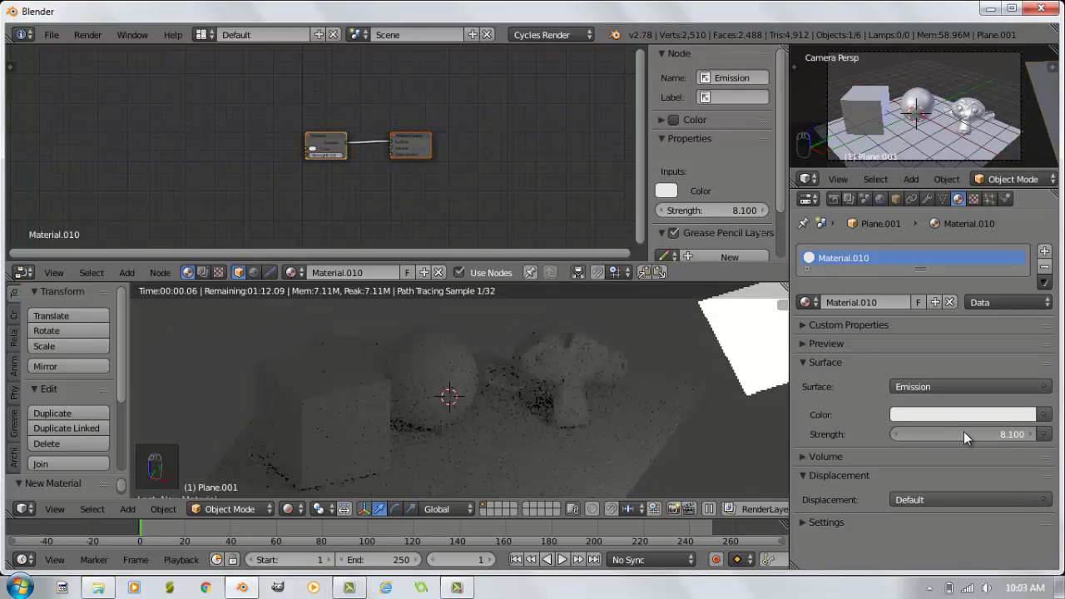
pyautogui.moveTo(963, 431); pyautogui.dragTo(976, 430)
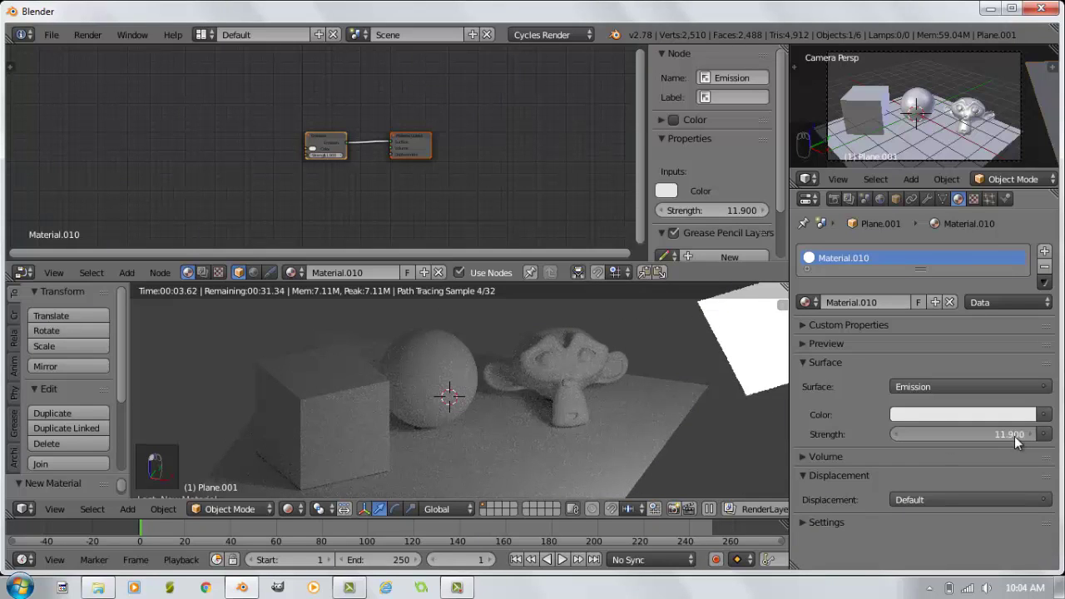
pyautogui.moveTo(961, 434); pyautogui.dragTo(958, 434)
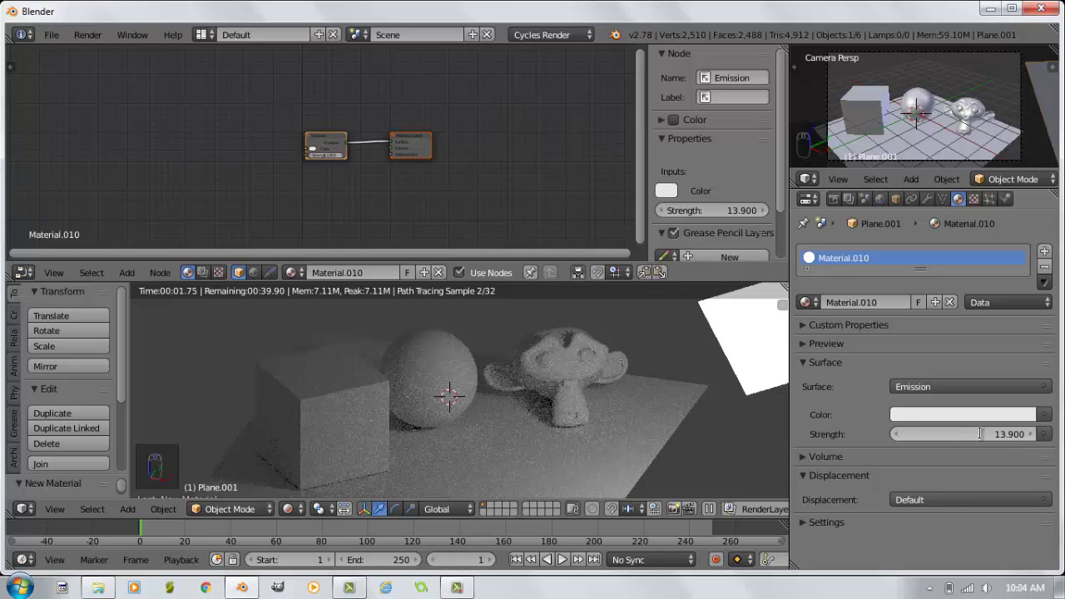
pyautogui.click(980, 434)
pyautogui.write('20')
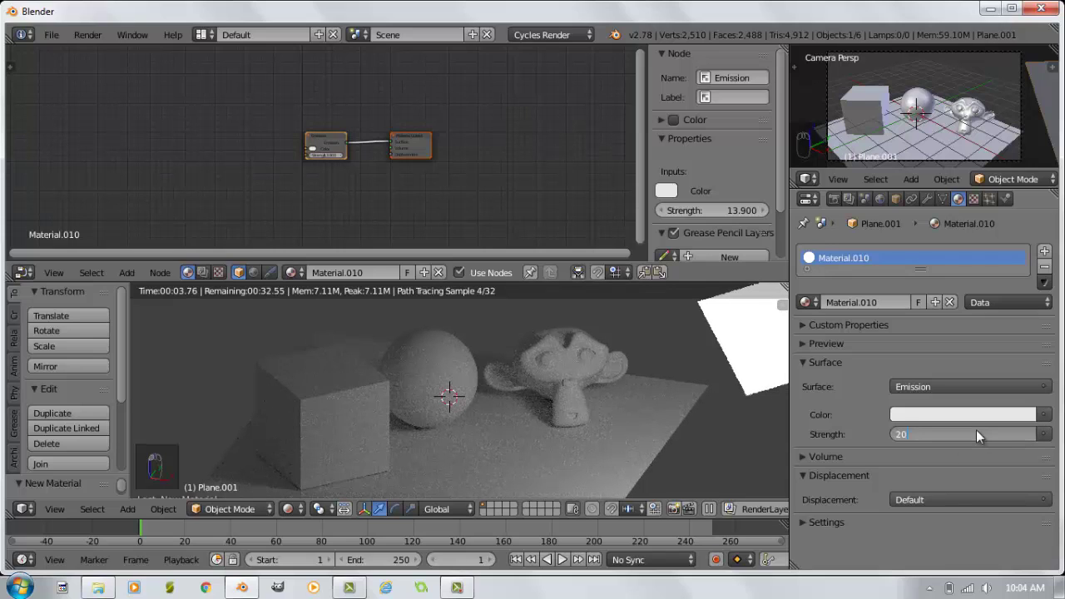
pyautogui.press('Return')
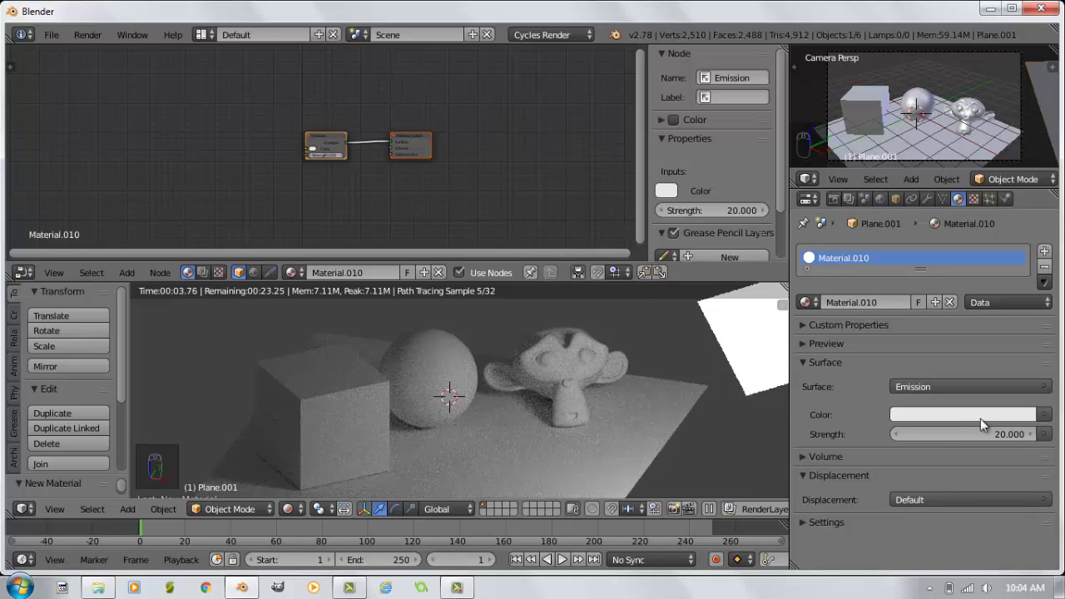
pyautogui.click(1002, 433)
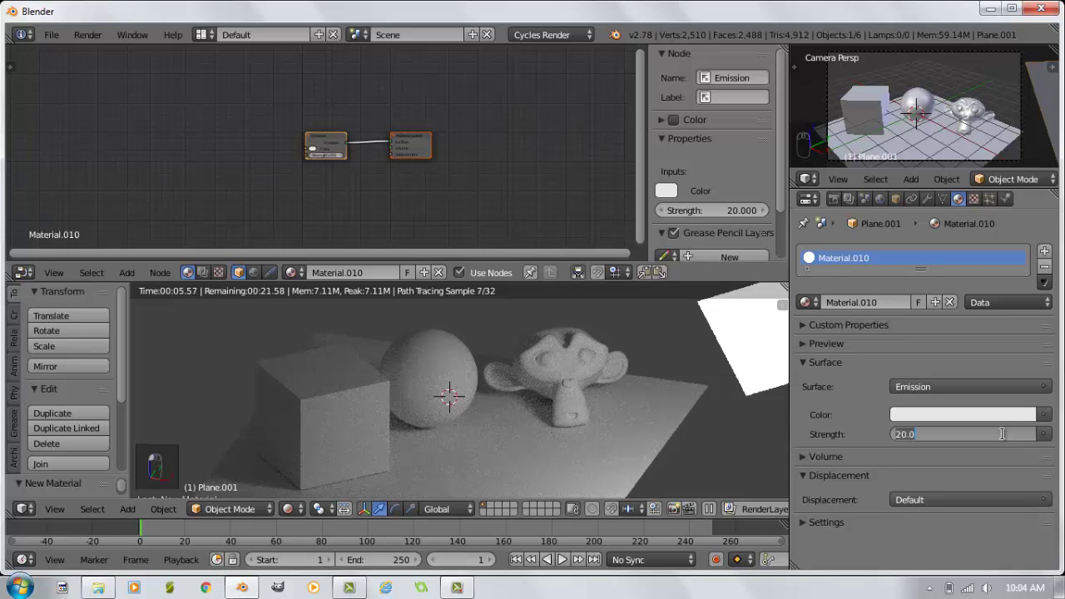
pyautogui.write('30')
pyautogui.press('Return')
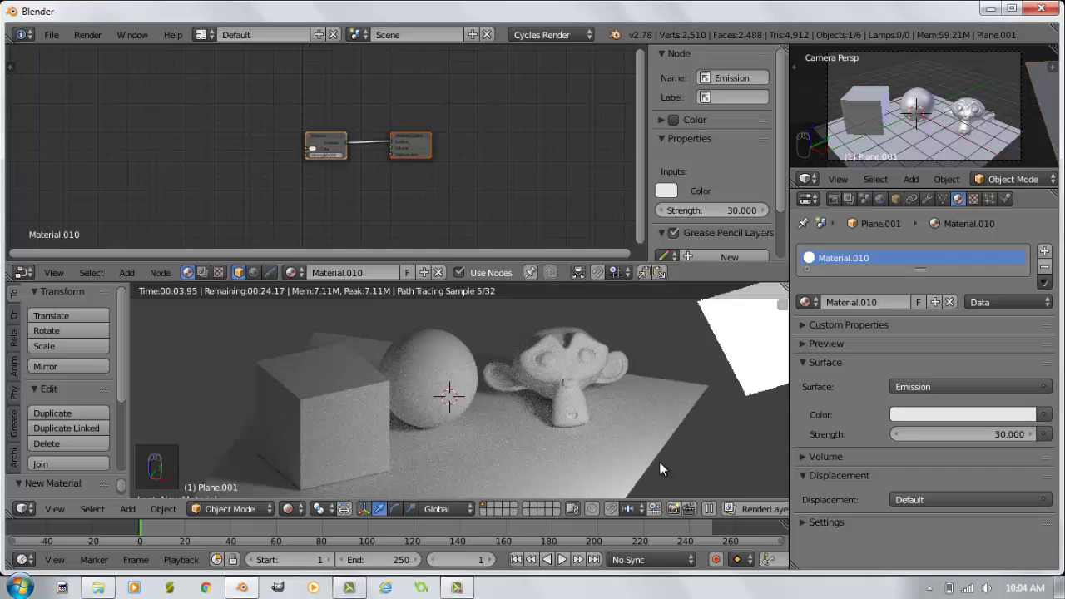
# Select the cube and give it a new Mix Shader material with Diffuse BSDF first.
pyautogui.rightClick(865, 104)
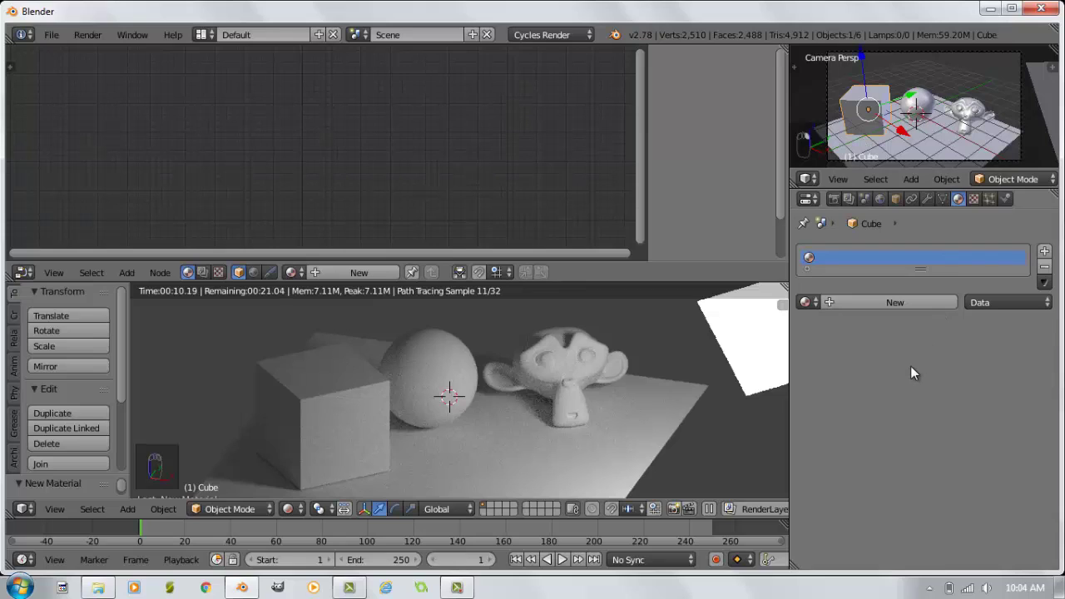
pyautogui.click(919, 305)
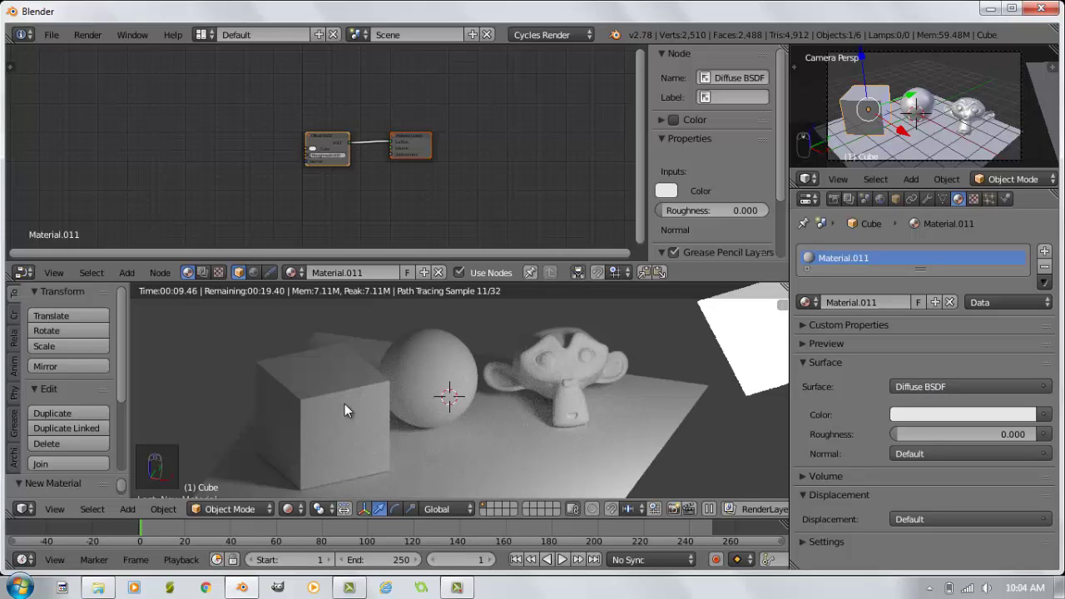
pyautogui.click(934, 387)
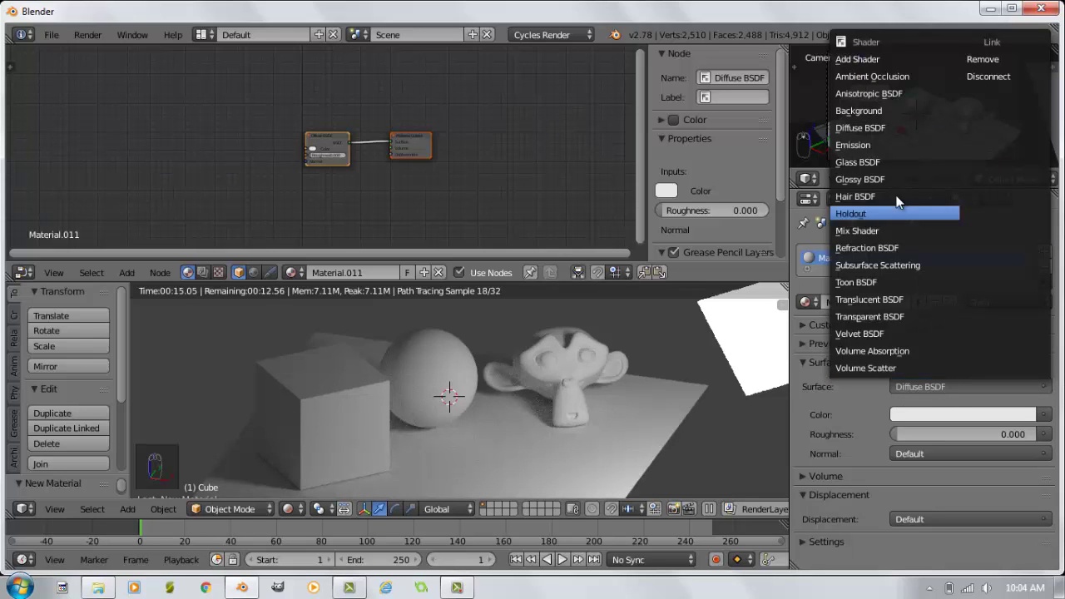
pyautogui.click(862, 231)
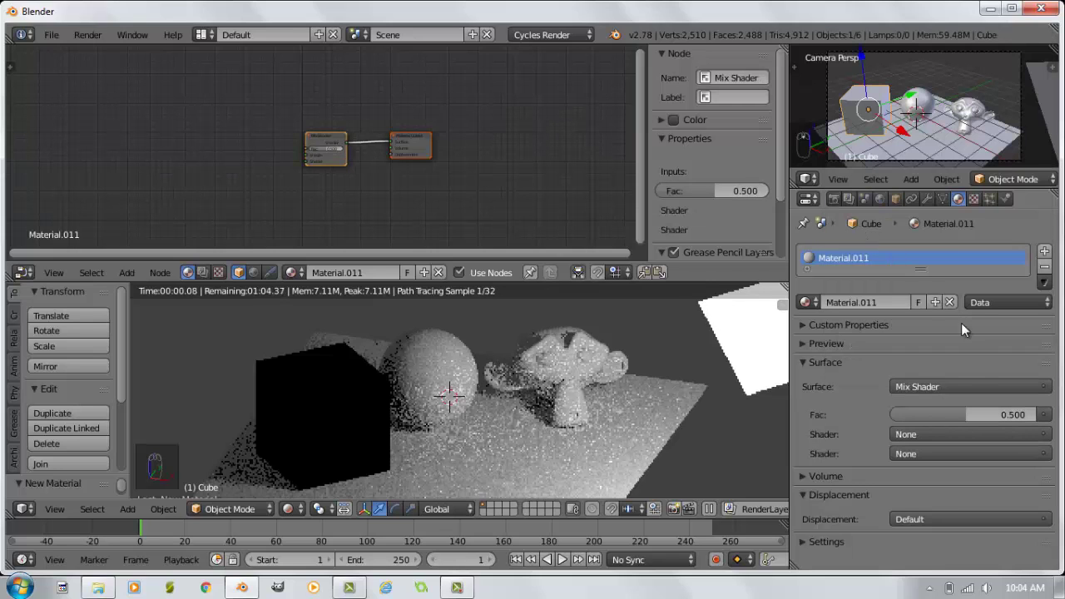
pyautogui.click(925, 430)
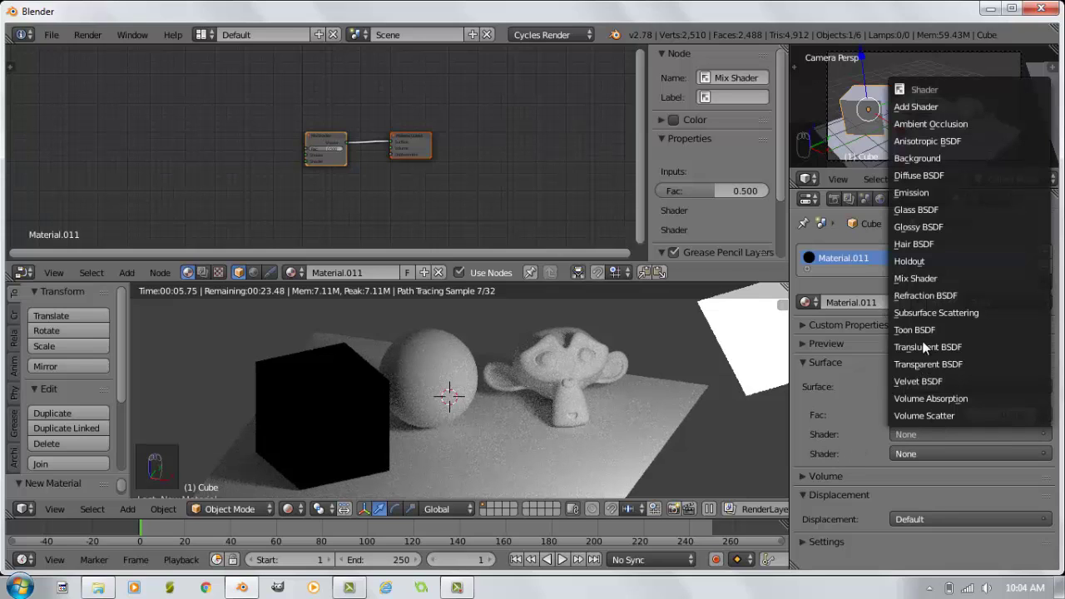
pyautogui.click(923, 171)
pyautogui.scroll(-1, 957, 455)
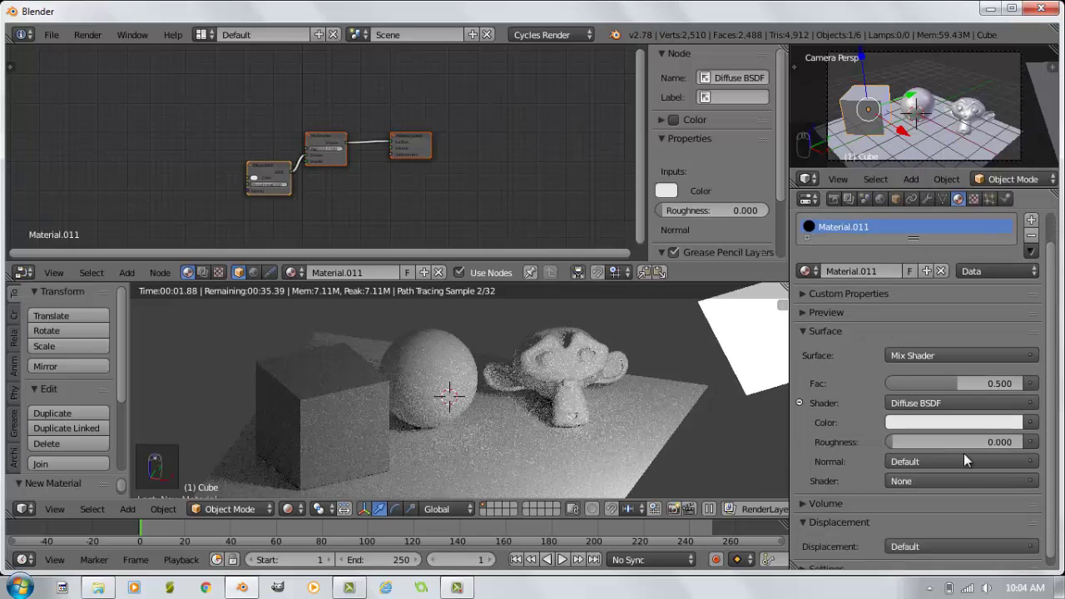
# Feed an Image Texture loading BRICK.JPG from the Brick- Stone- Concrete folder into the diffuse colour.
pyautogui.click(1030, 423)
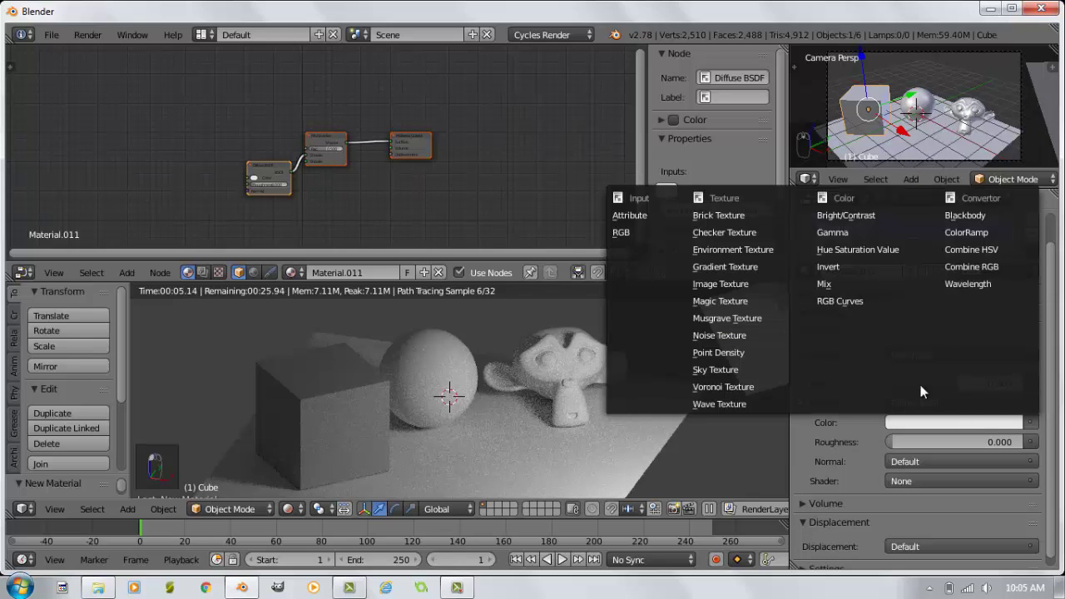
pyautogui.click(728, 284)
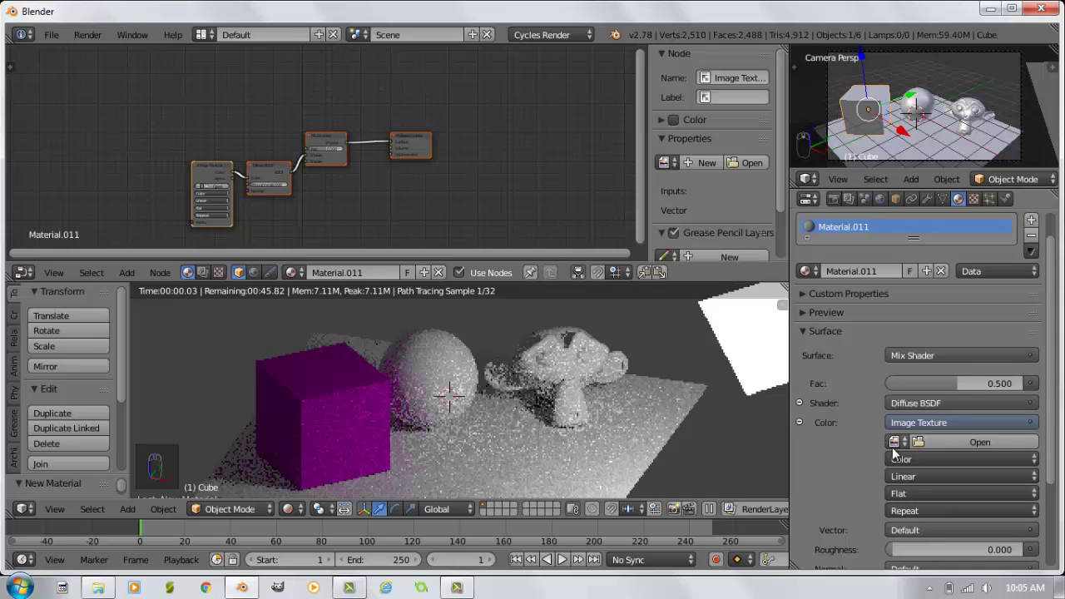
pyautogui.scroll(-1, 871, 429)
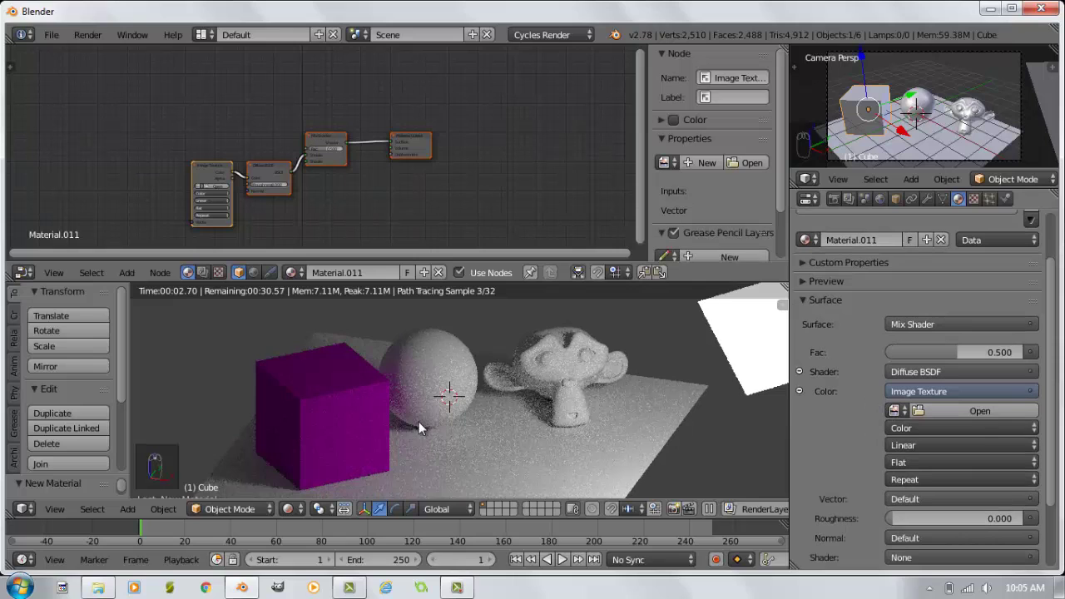
pyautogui.click(975, 408)
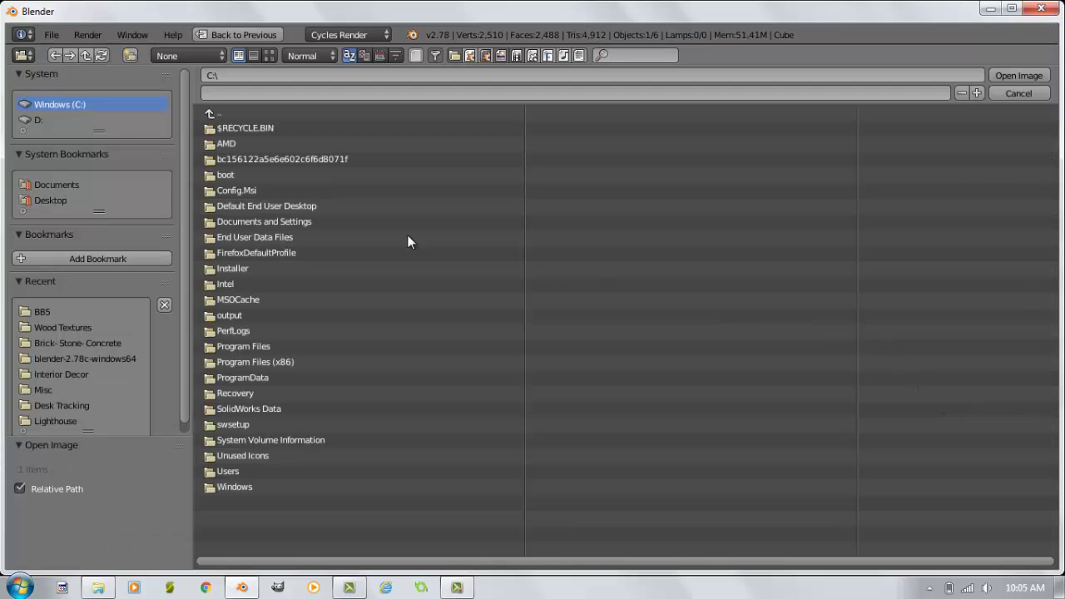
pyautogui.click(55, 342)
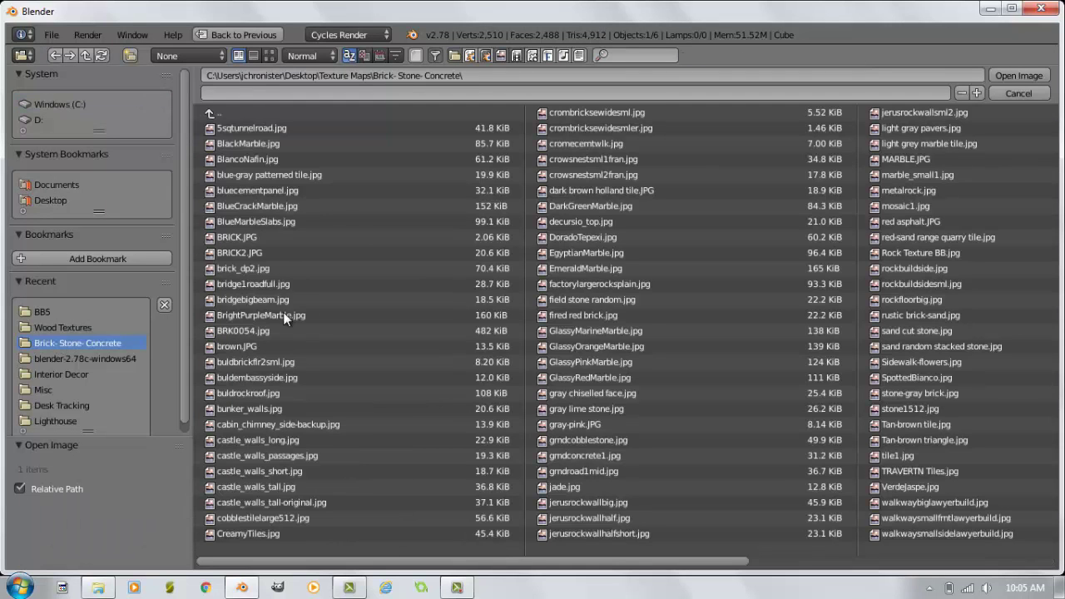
pyautogui.click(270, 55)
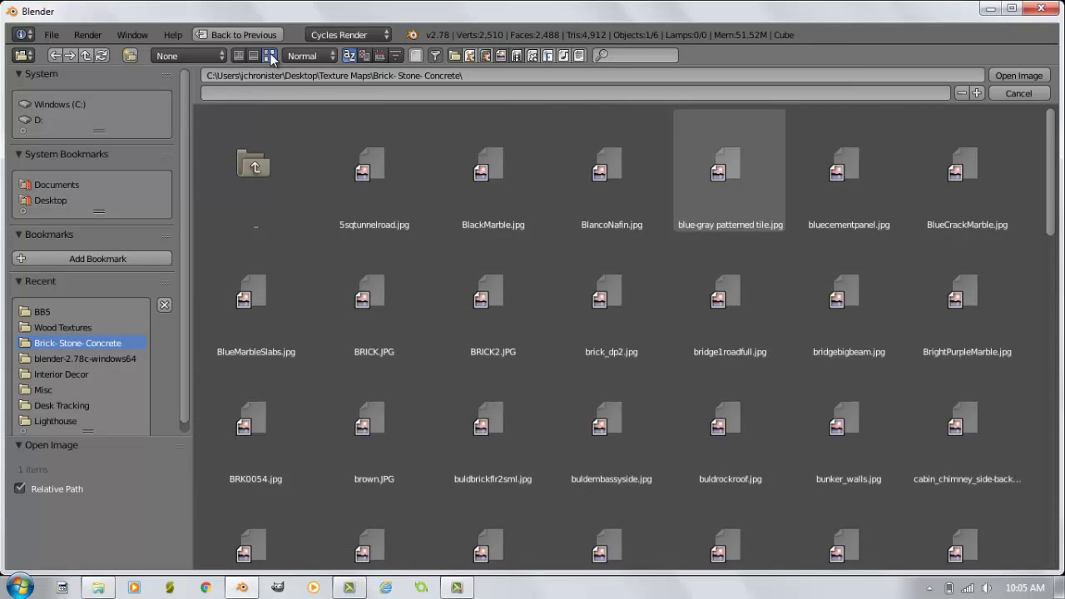
pyautogui.doubleClick(375, 297)
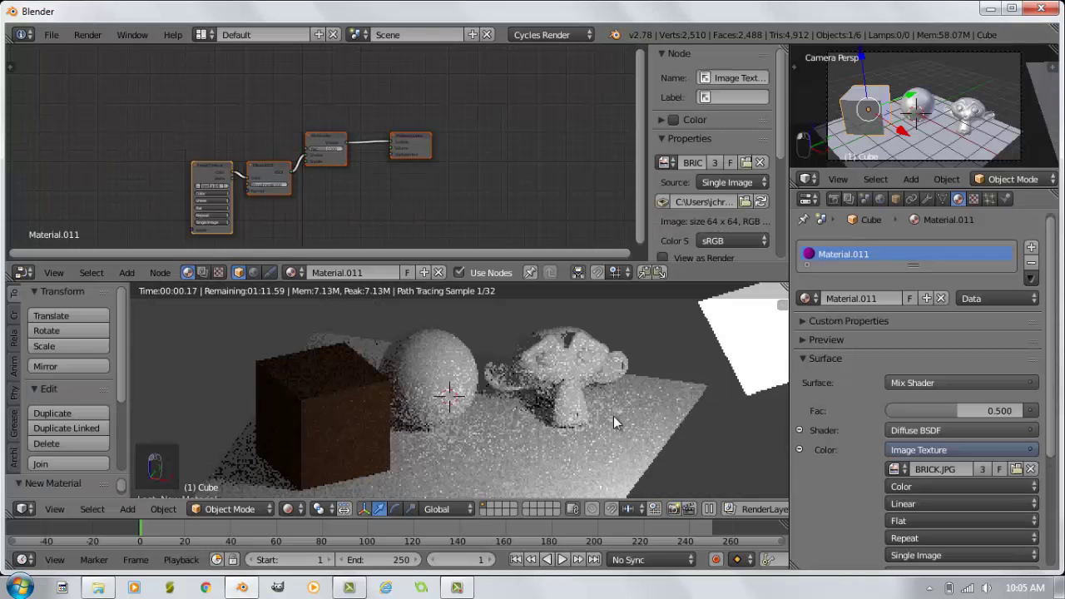
pyautogui.scroll(-1, 870, 479)
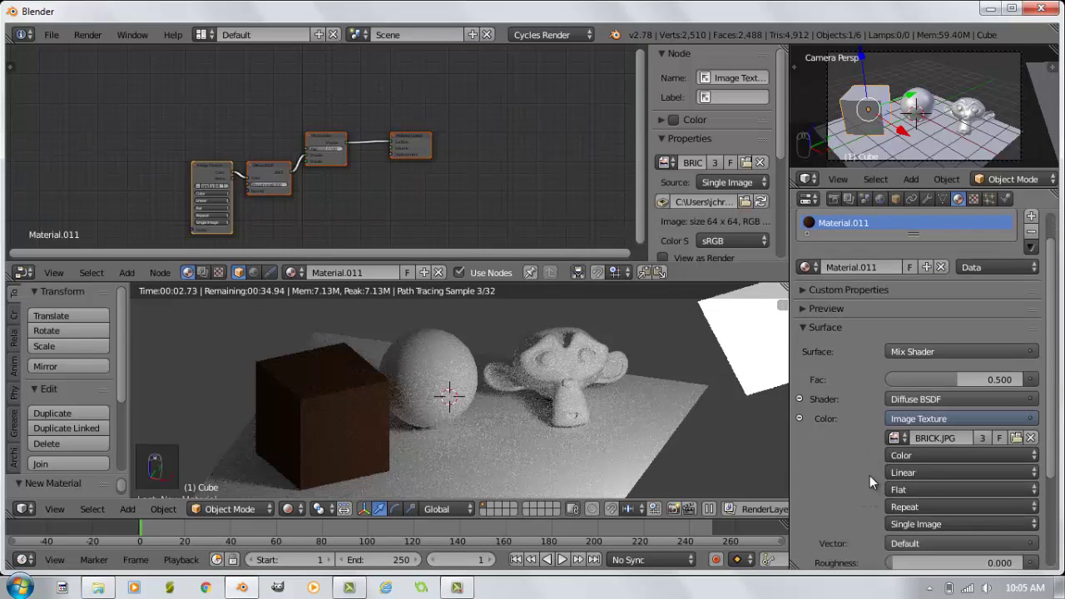
# Map the brick texture with Generated texture coordinates and Box projection.
pyautogui.scroll(-1, 870, 461)
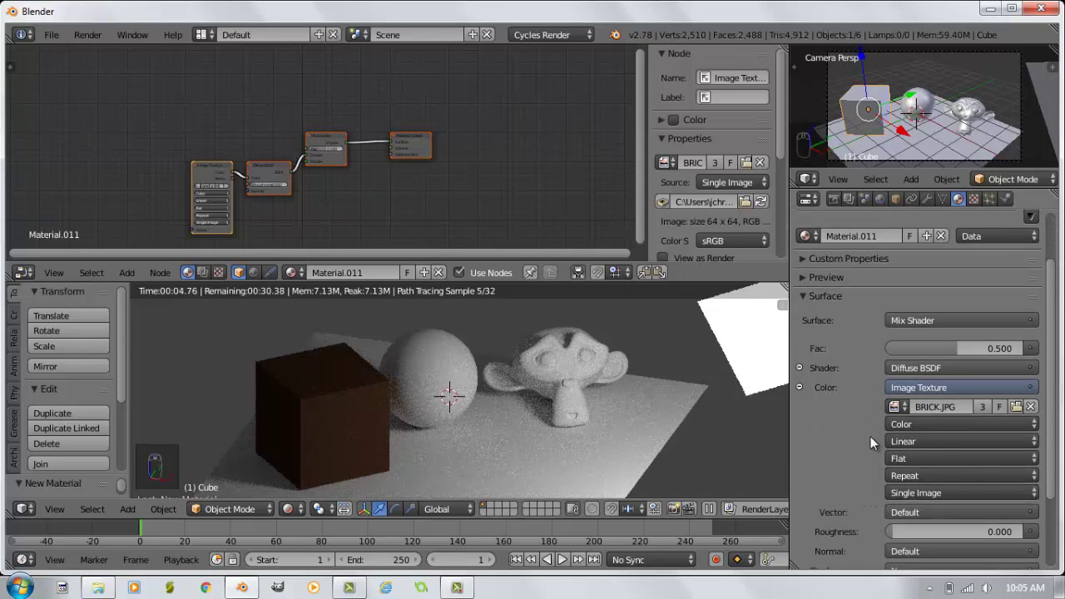
pyautogui.click(912, 510)
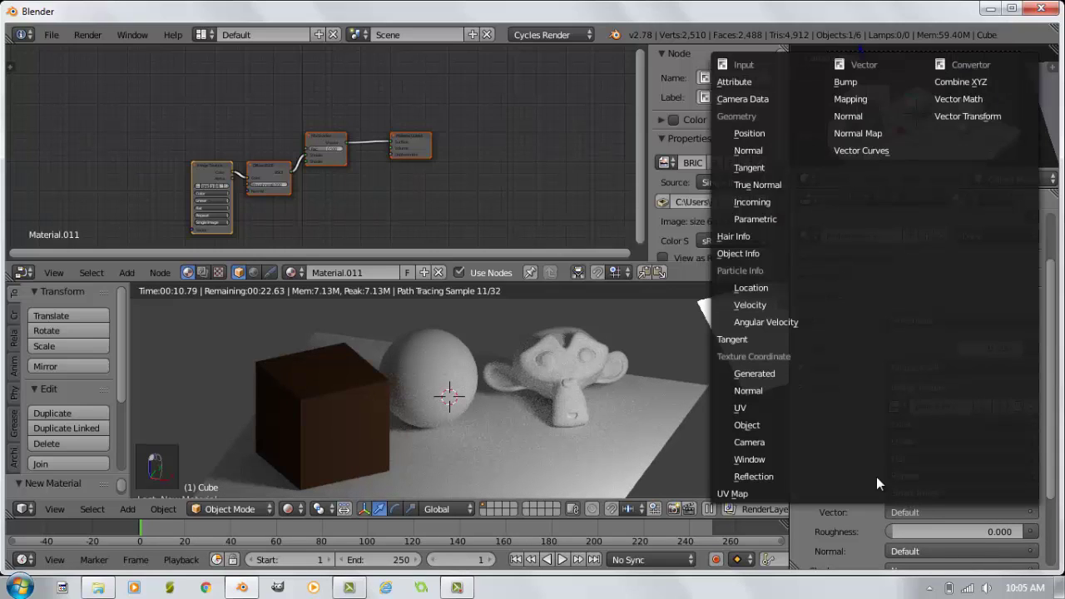
pyautogui.click(762, 373)
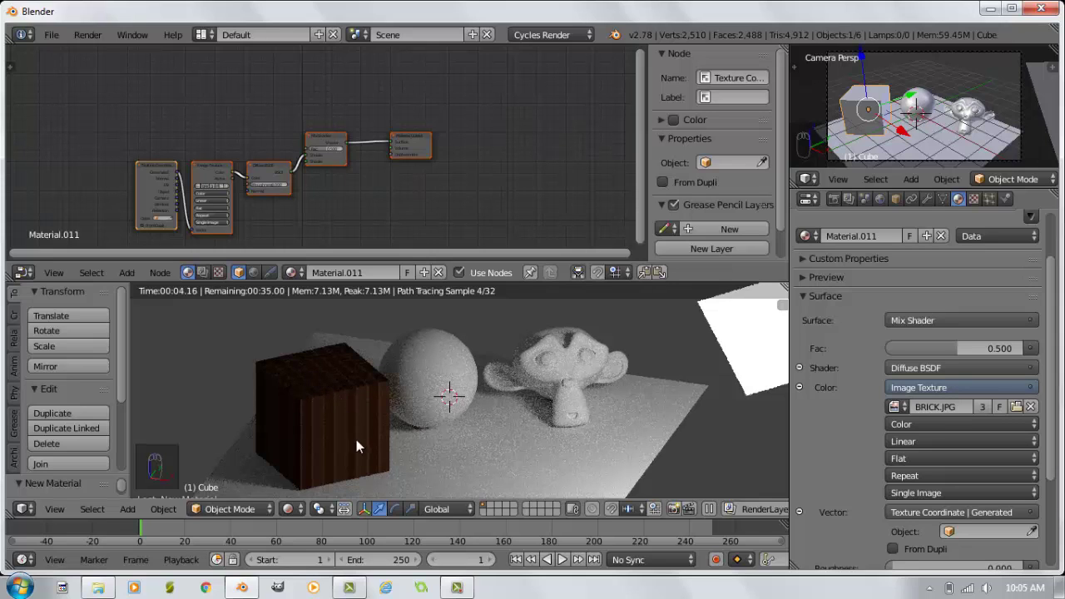
pyautogui.click(905, 459)
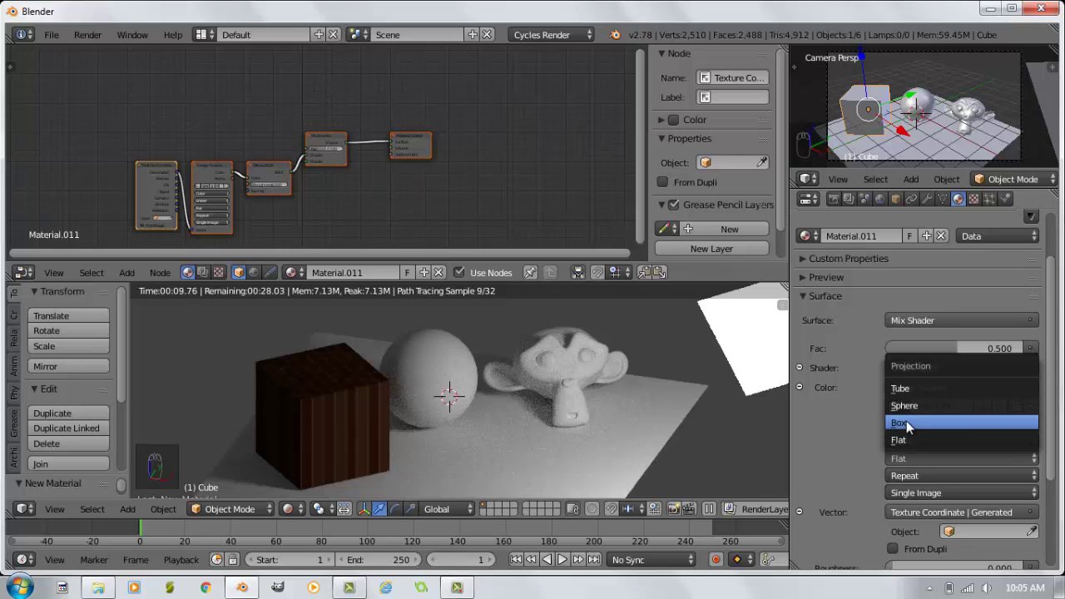
pyautogui.click(906, 421)
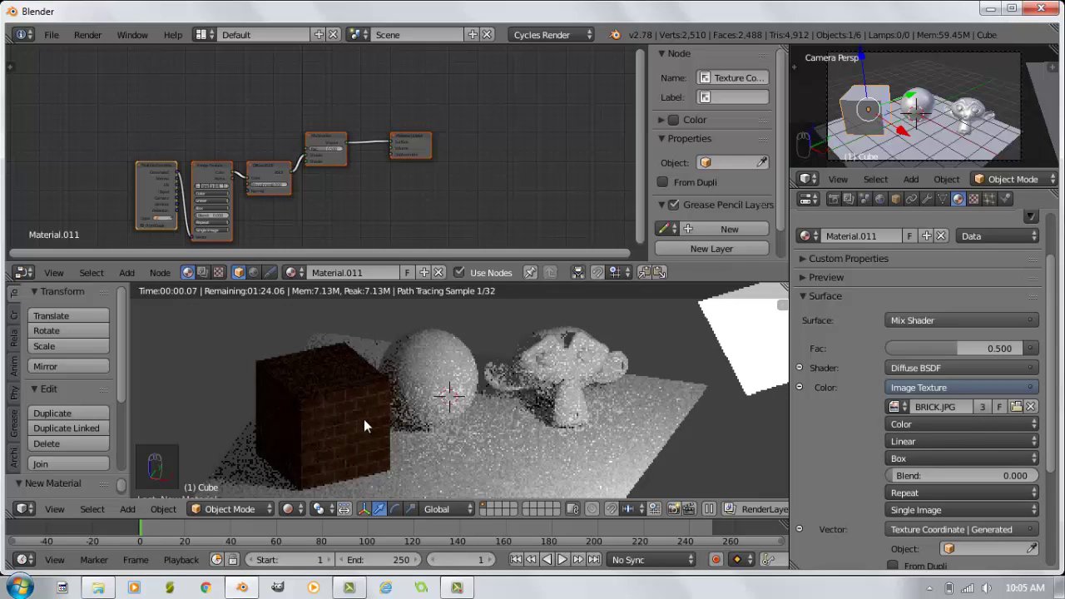
pyautogui.scroll(3, 355, 420)
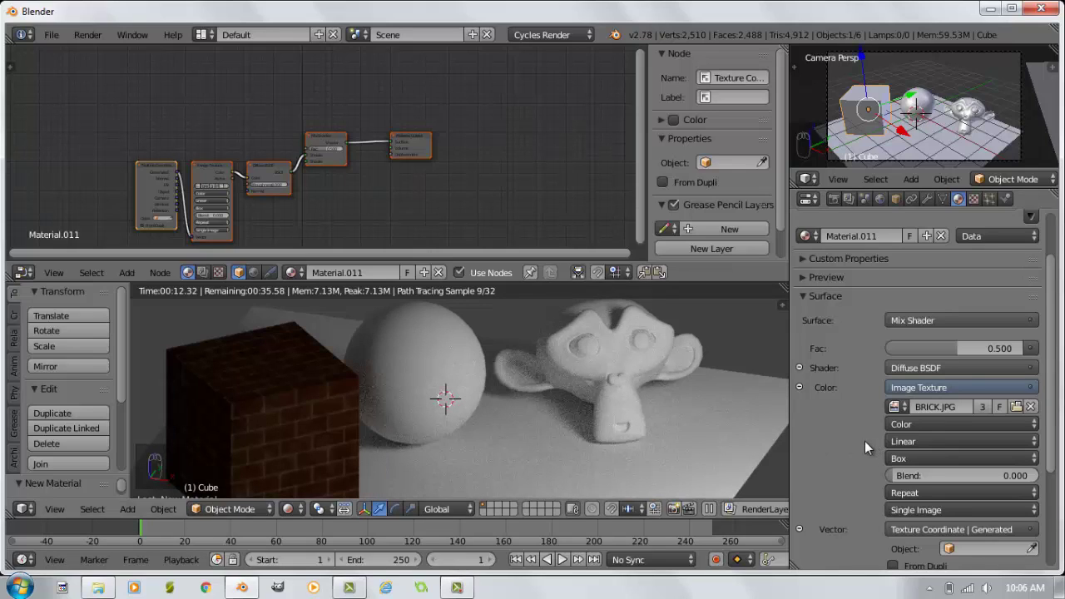
# Set the cube material's second mixed shader to Glossy BSDF.
pyautogui.scroll(-1, 868, 462)
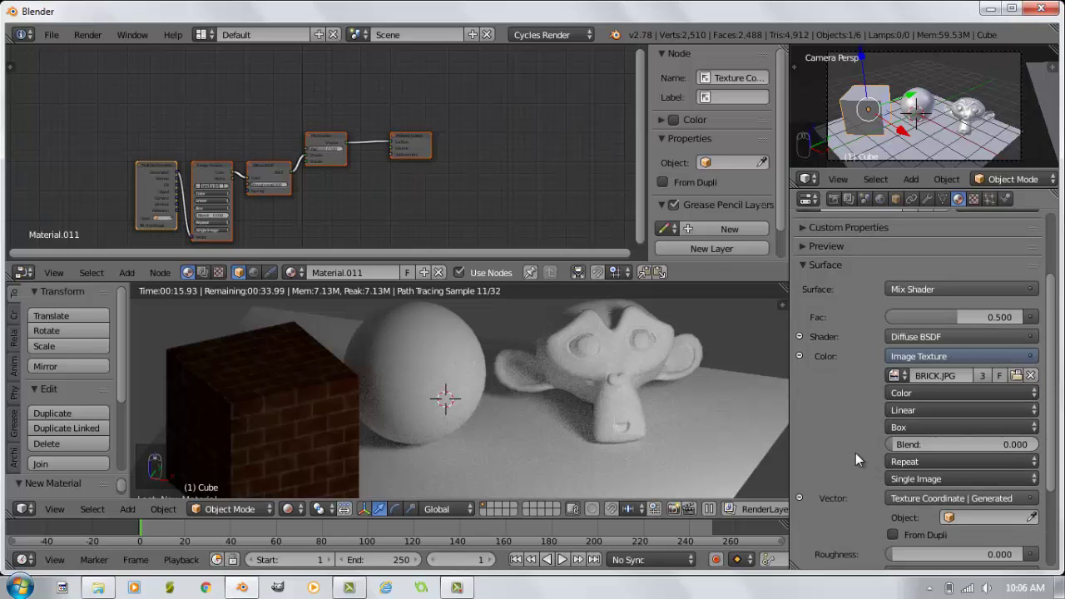
pyautogui.scroll(-3, 855, 452)
pyautogui.scroll(-1, 830, 491)
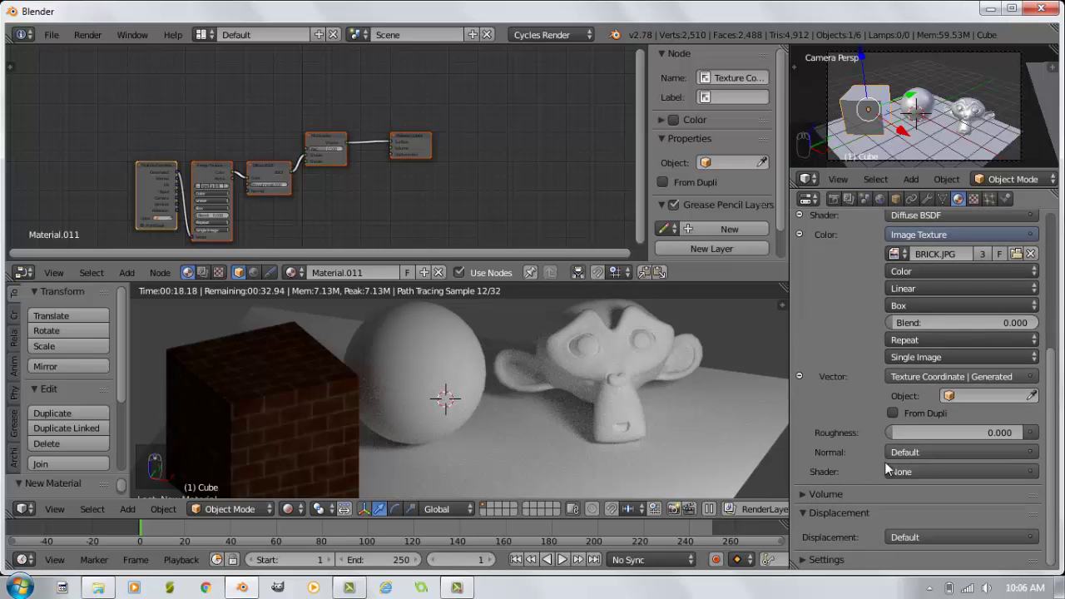
pyautogui.click(931, 472)
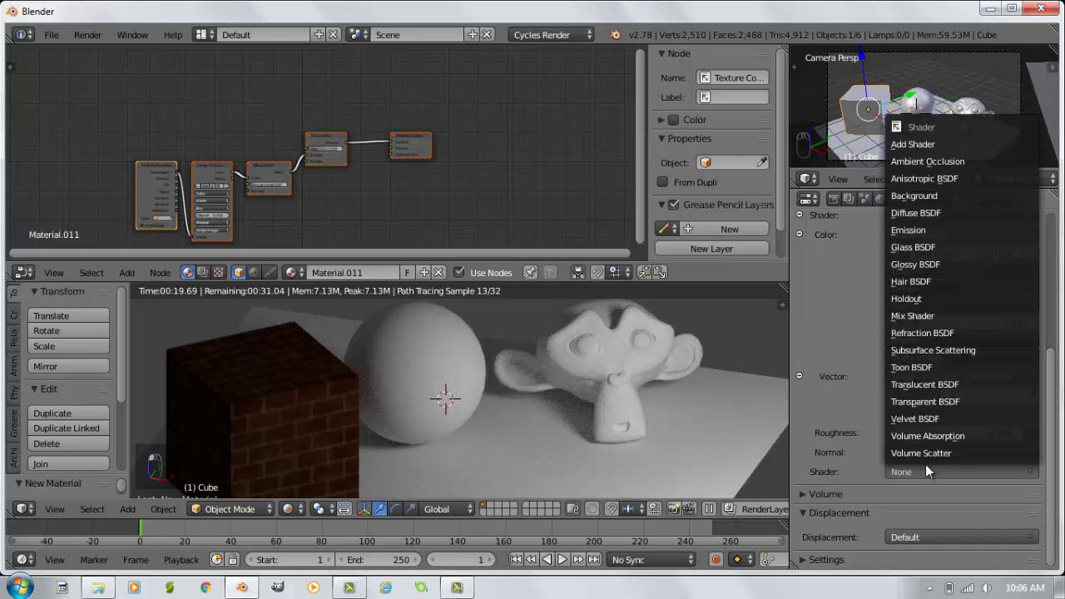
pyautogui.click(916, 265)
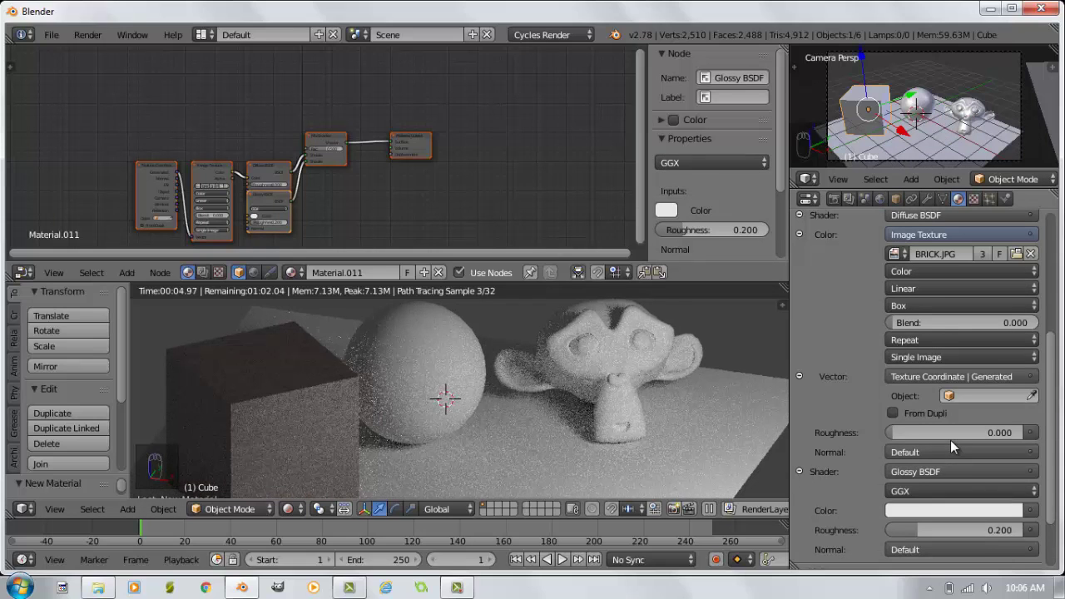
# Set the Mix Shader factor to 0.1 and orbit the view to check the shine.
pyautogui.scroll(2, 950, 440)
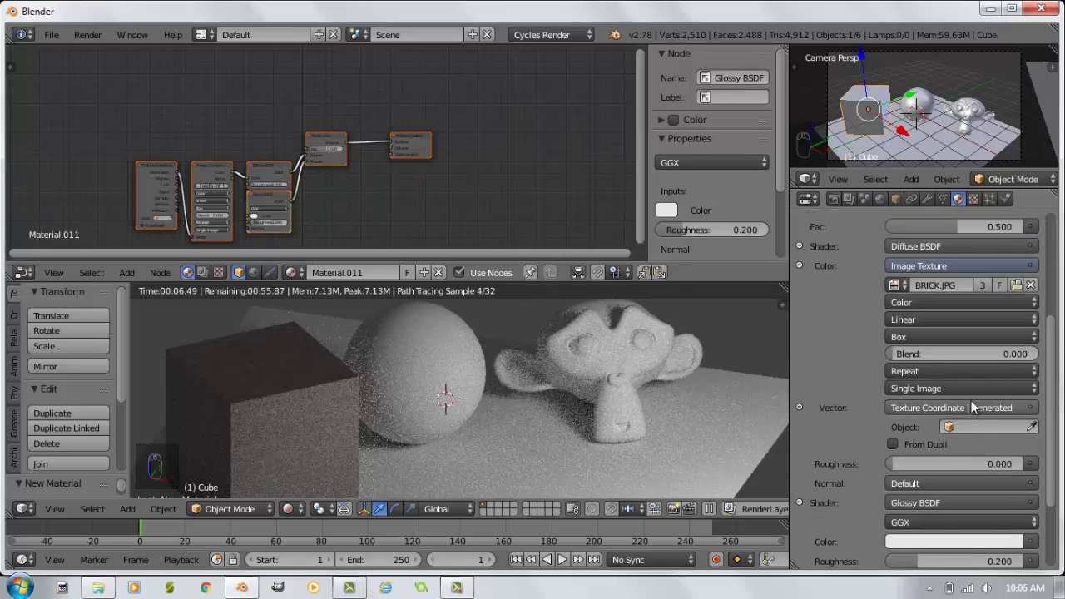
pyautogui.scroll(1, 978, 235)
pyautogui.click(957, 258)
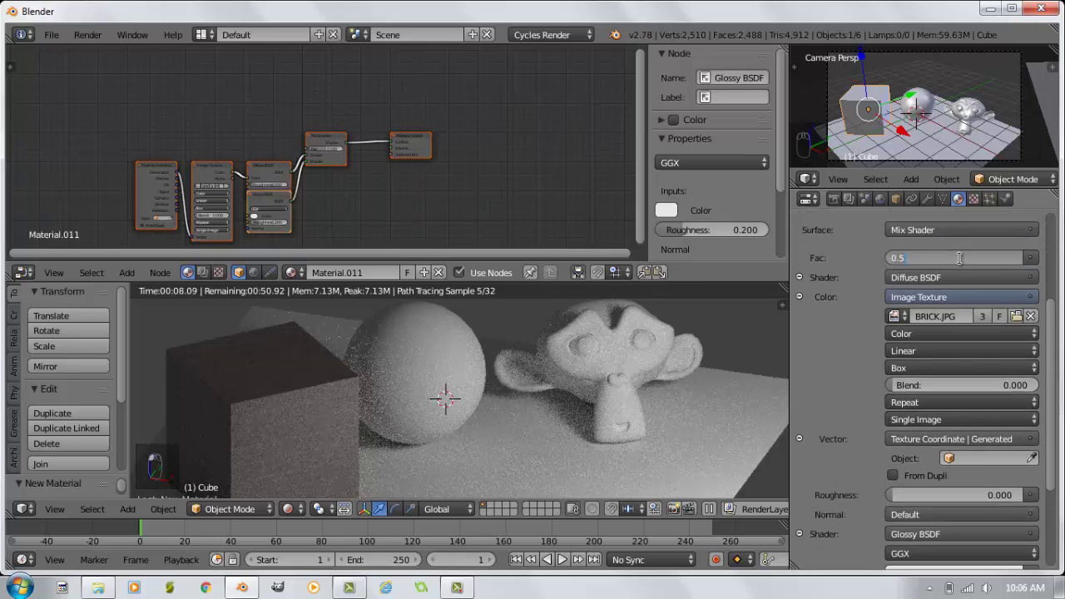
pyautogui.write('0.2')
pyautogui.press('Return')
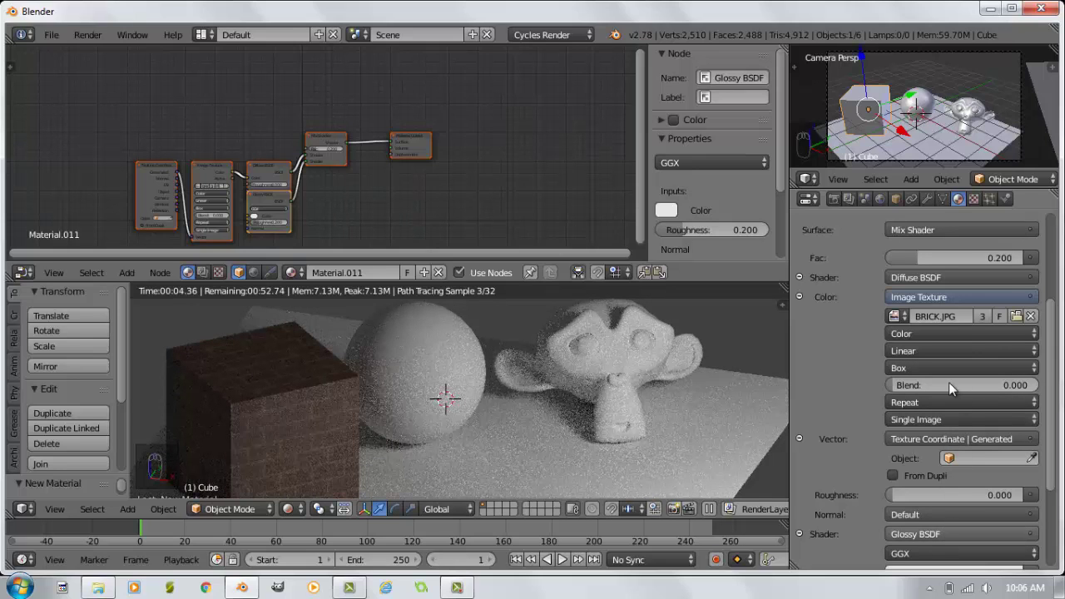
pyautogui.click(991, 257)
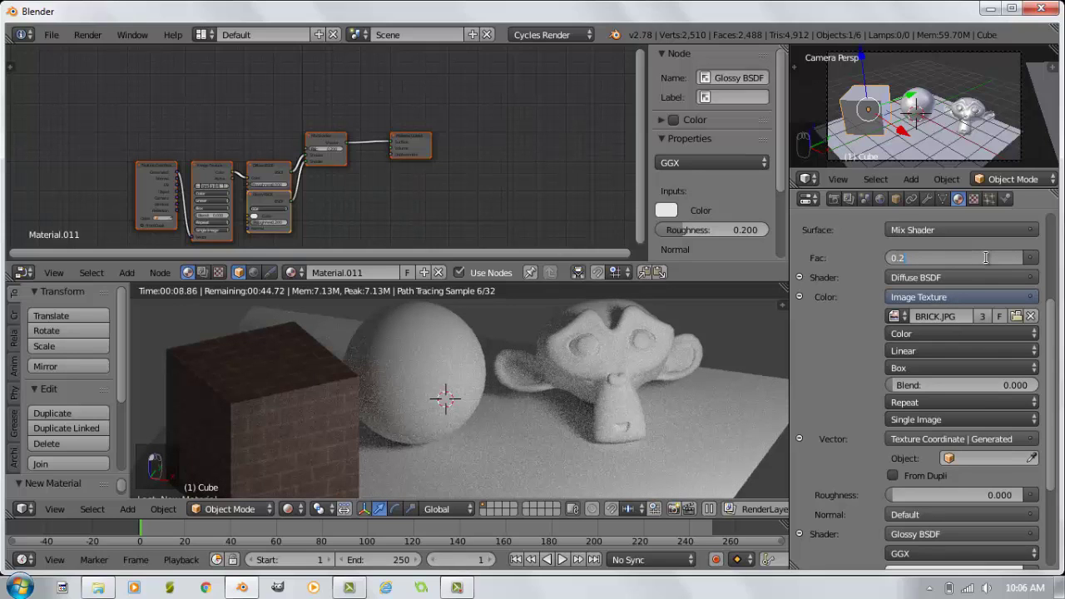
pyautogui.write('0.1')
pyautogui.press('Return')
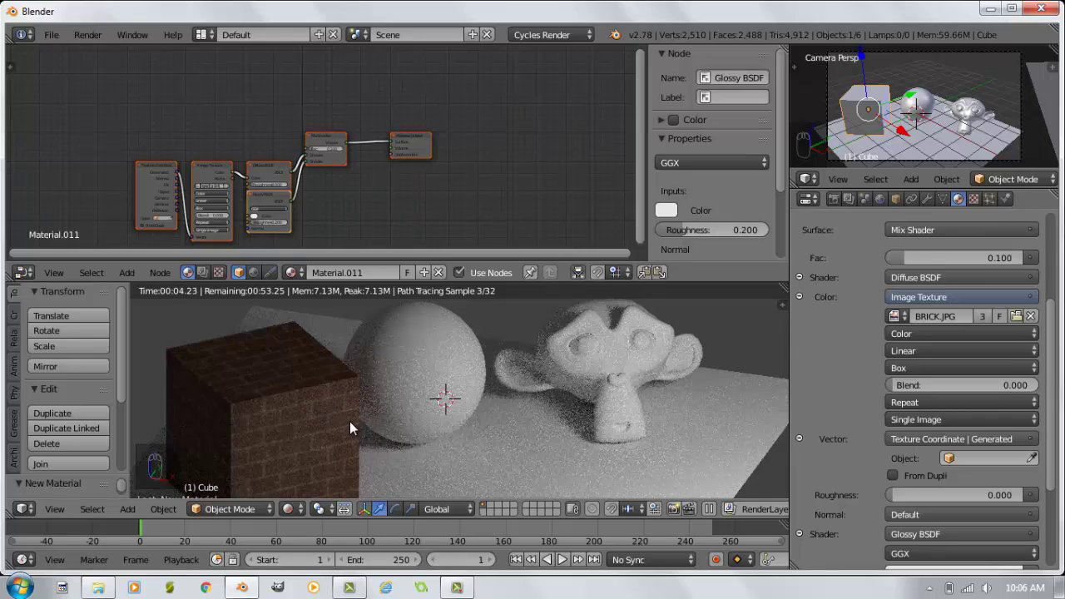
pyautogui.moveTo(347, 411); pyautogui.dragTo(663, 429, button='middle')
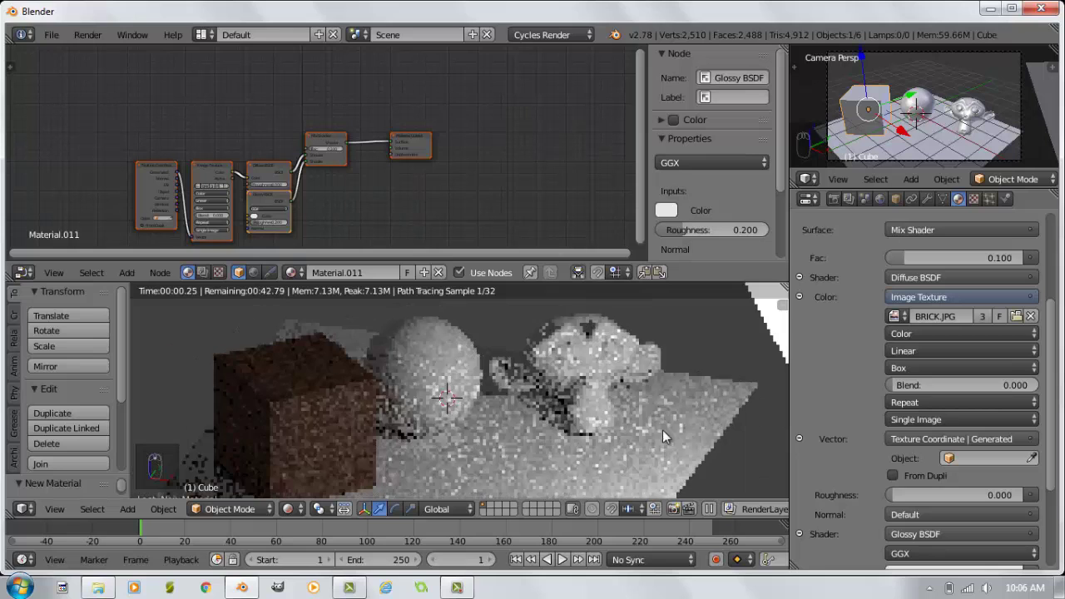
pyautogui.moveTo(546, 421); pyautogui.dragTo(693, 405, button='middle')
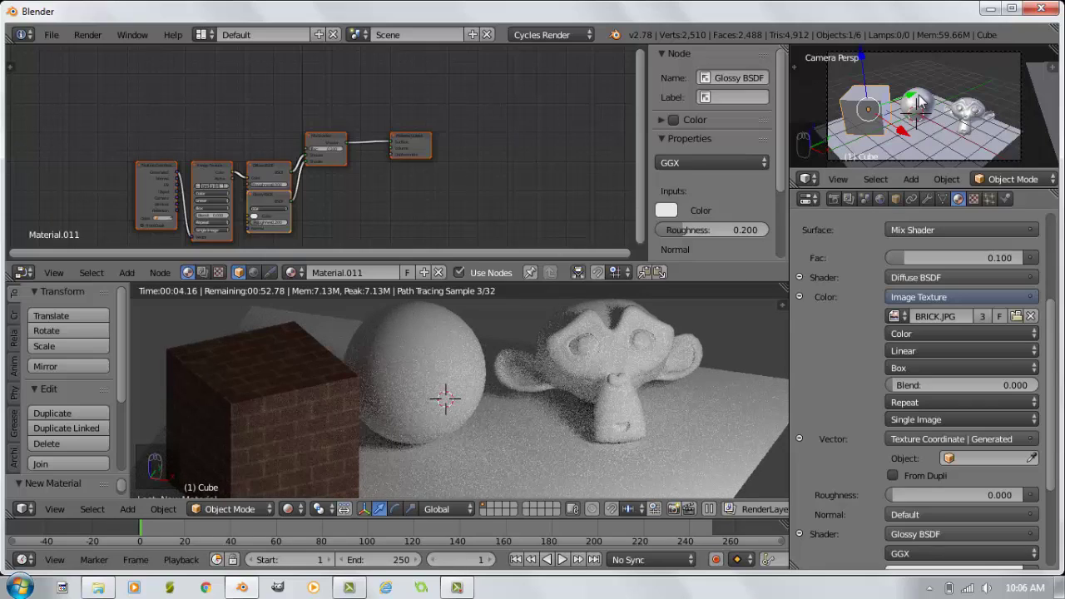
# Give the sphere a new Glass BSDF material, then select Suzanne the monkey.
pyautogui.rightClick(918, 101)
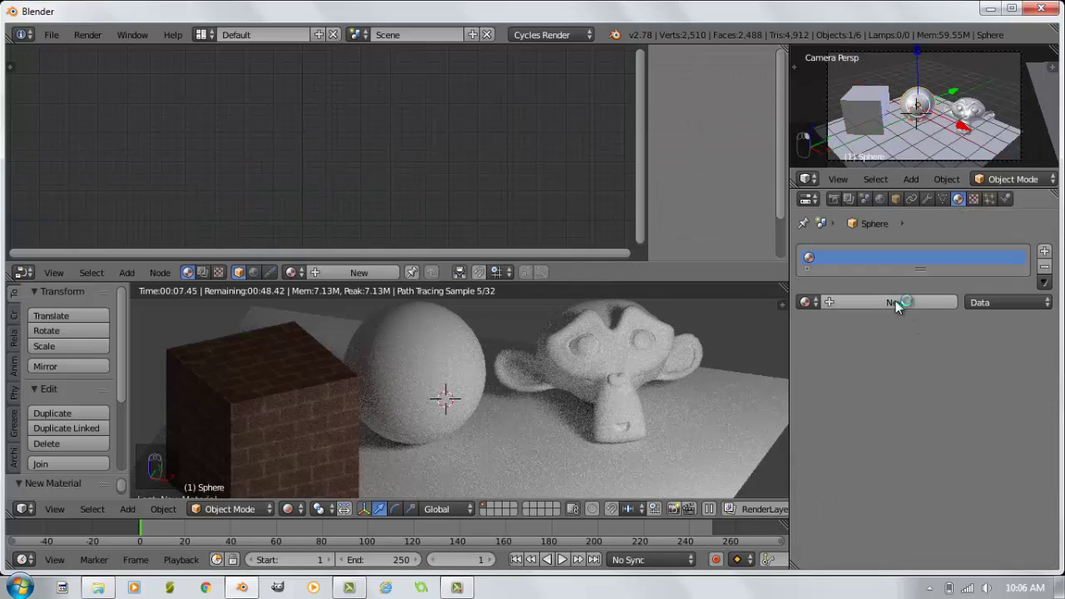
pyautogui.click(896, 303)
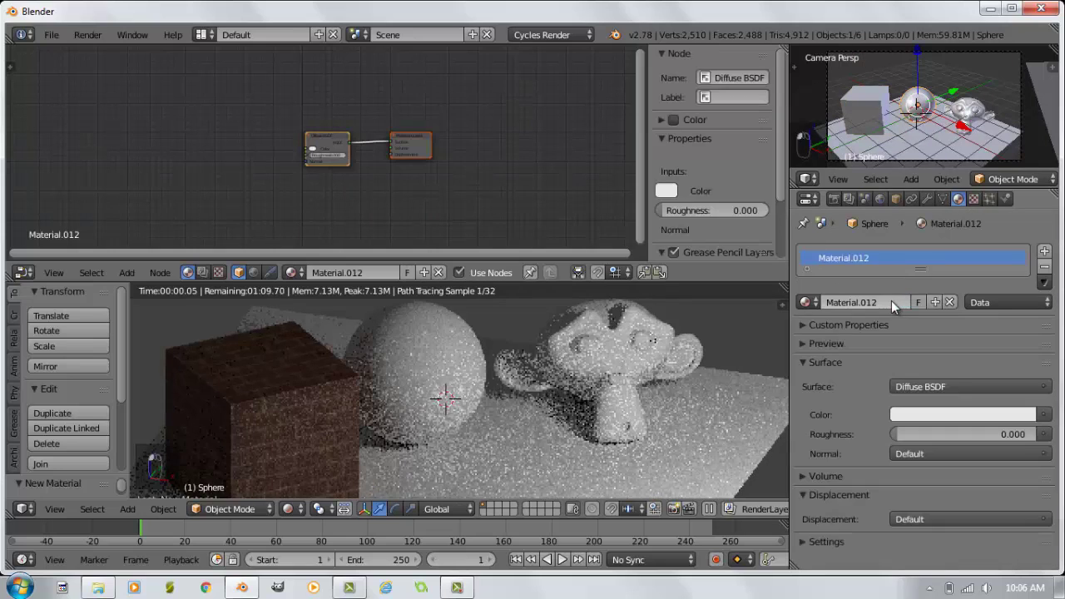
pyautogui.click(934, 386)
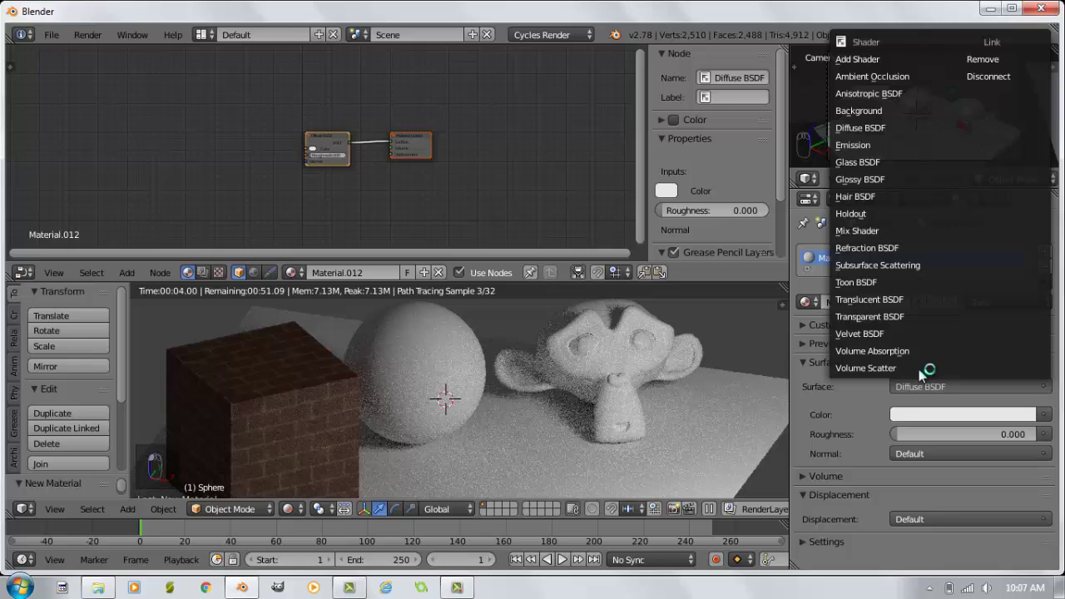
pyautogui.click(865, 162)
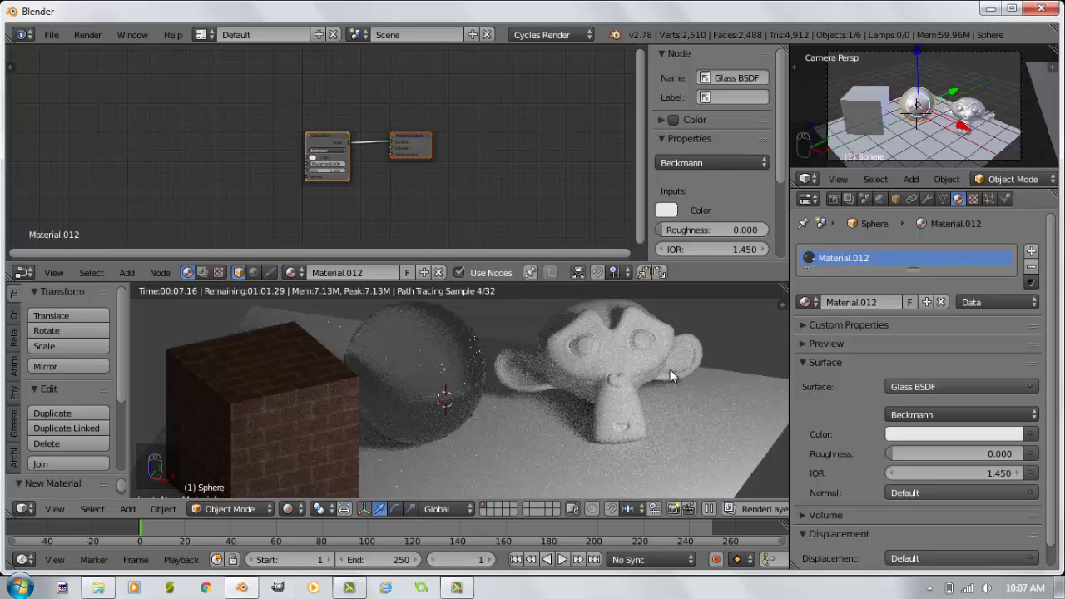
pyautogui.rightClick(980, 109)
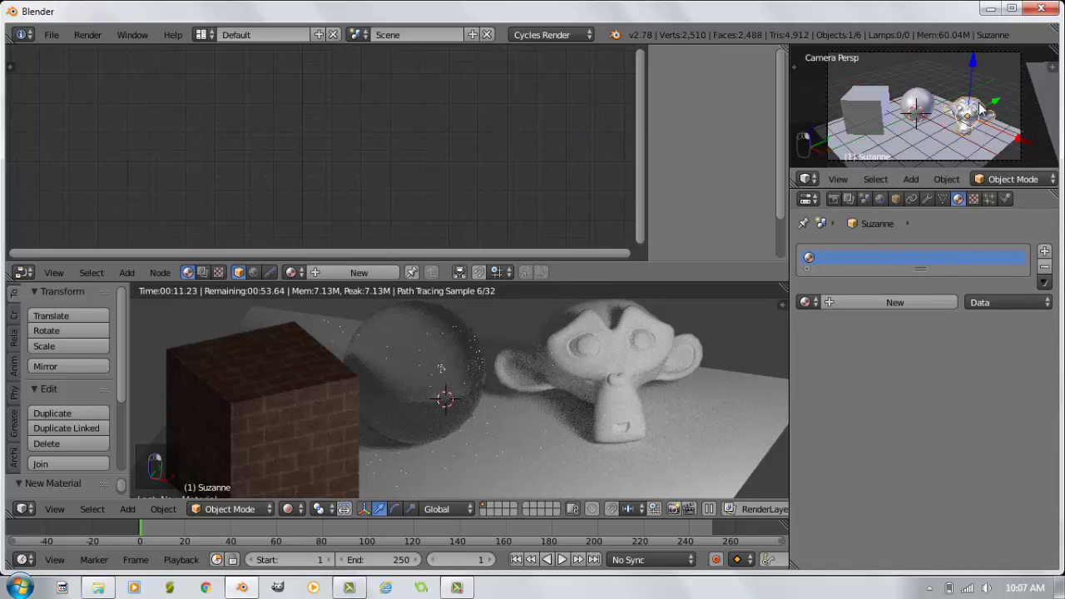
# Give the monkey a new Mix Shader material with Diffuse BSDF as its first shader.
pyautogui.click(925, 302)
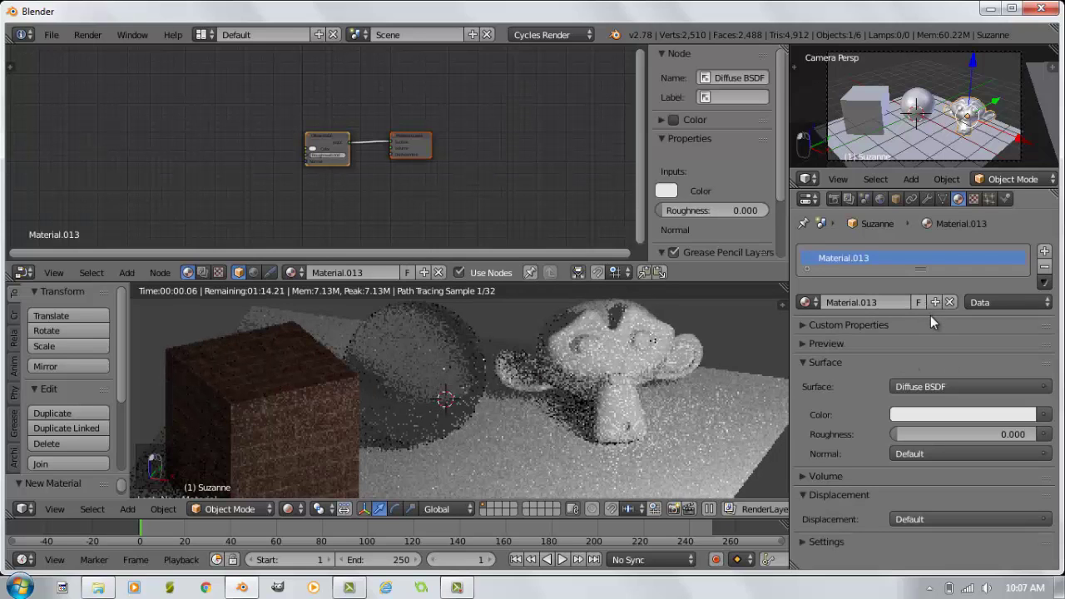
pyautogui.click(962, 387)
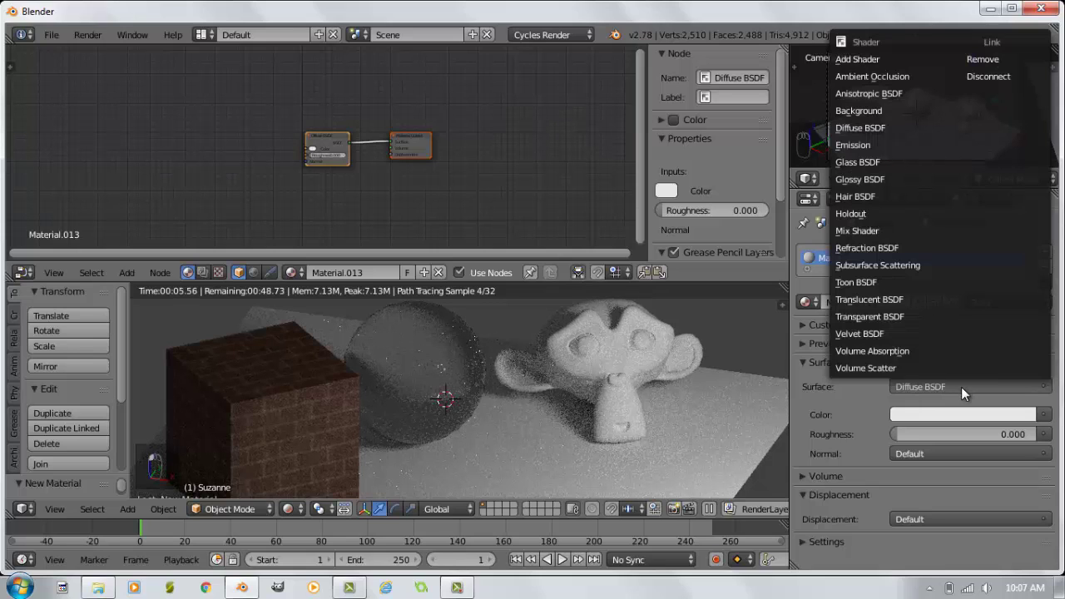
pyautogui.click(862, 231)
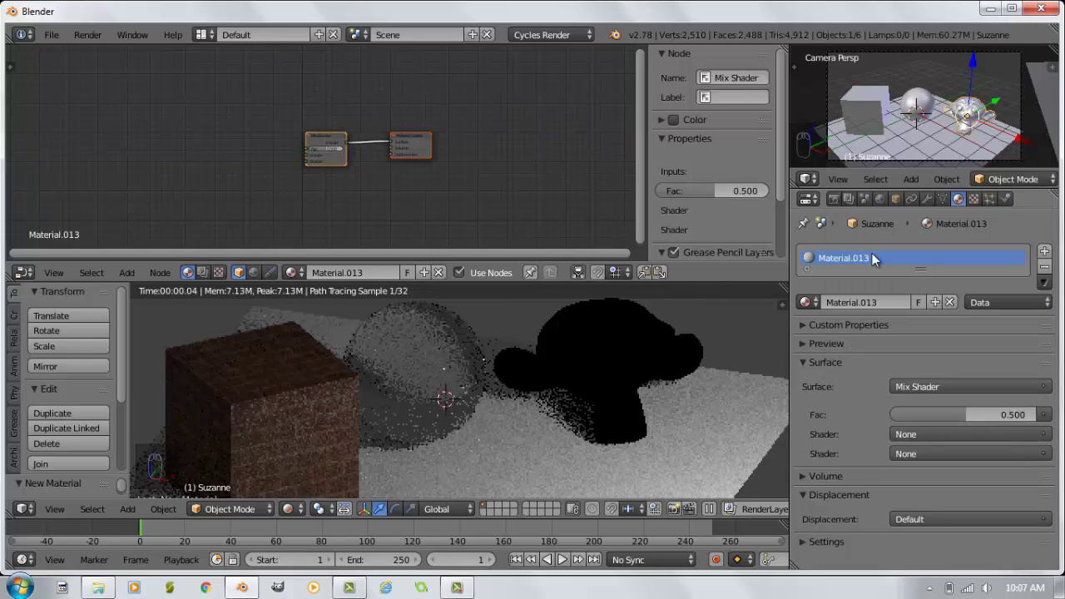
pyautogui.click(954, 436)
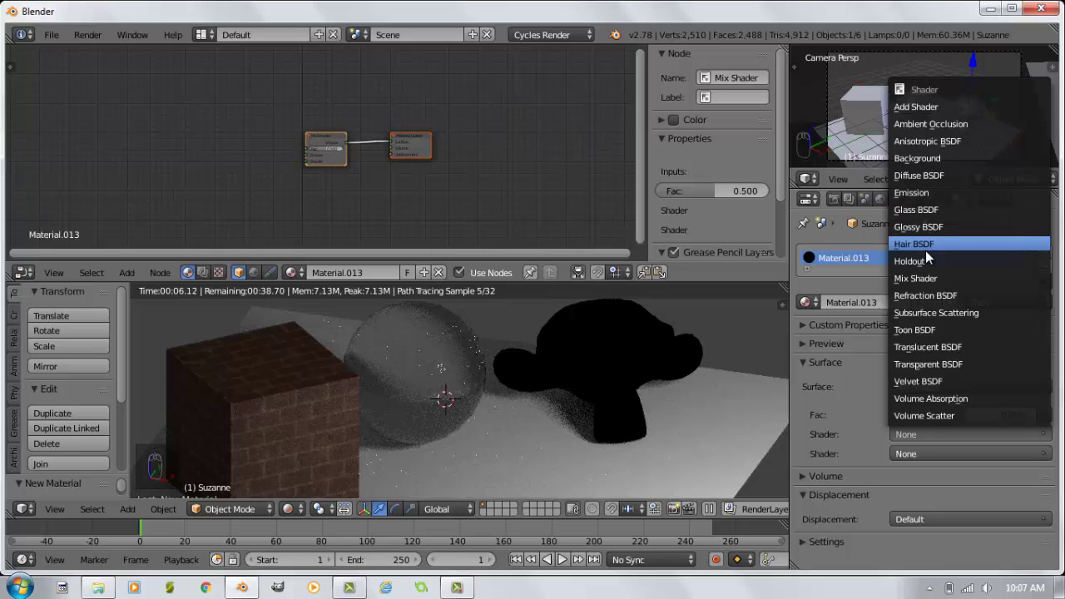
pyautogui.click(916, 177)
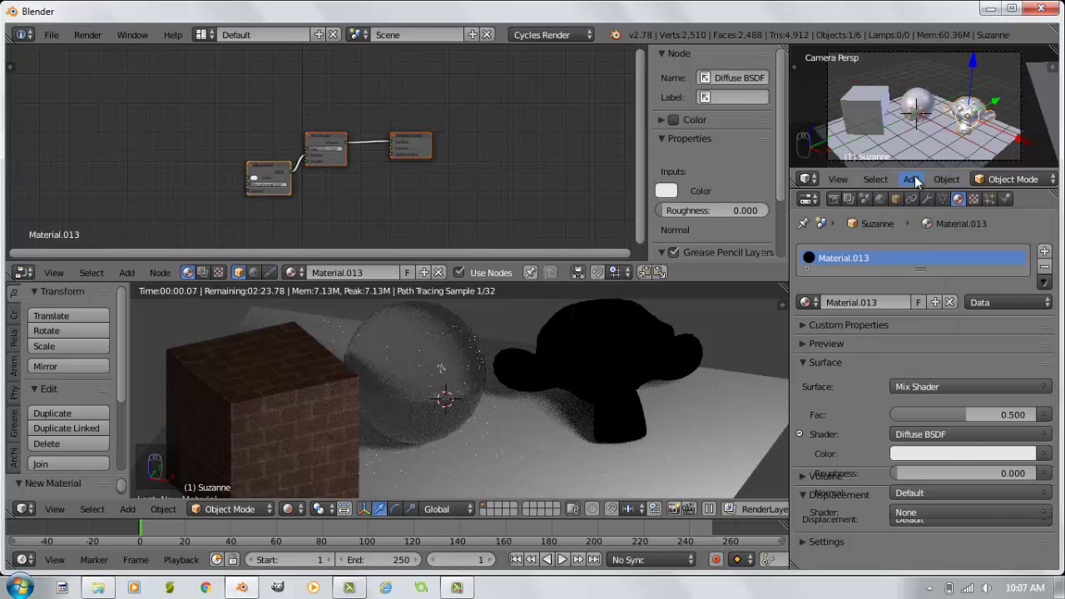
# Tint the diffuse colour yellow and set the second mixed shader to Glossy BSDF.
pyautogui.click(984, 453)
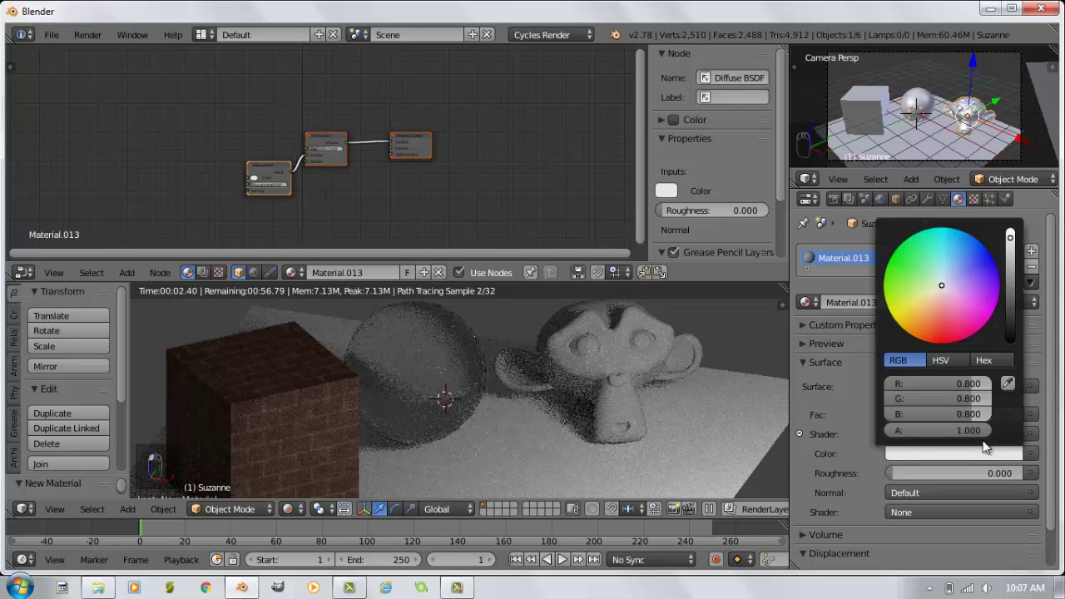
pyautogui.click(940, 287)
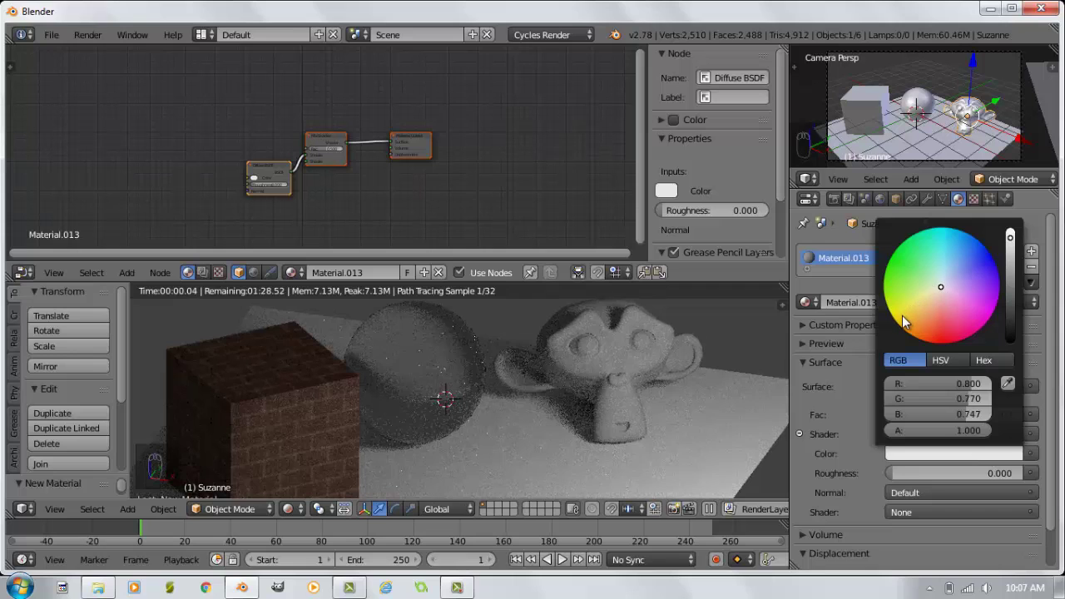
pyautogui.click(903, 316)
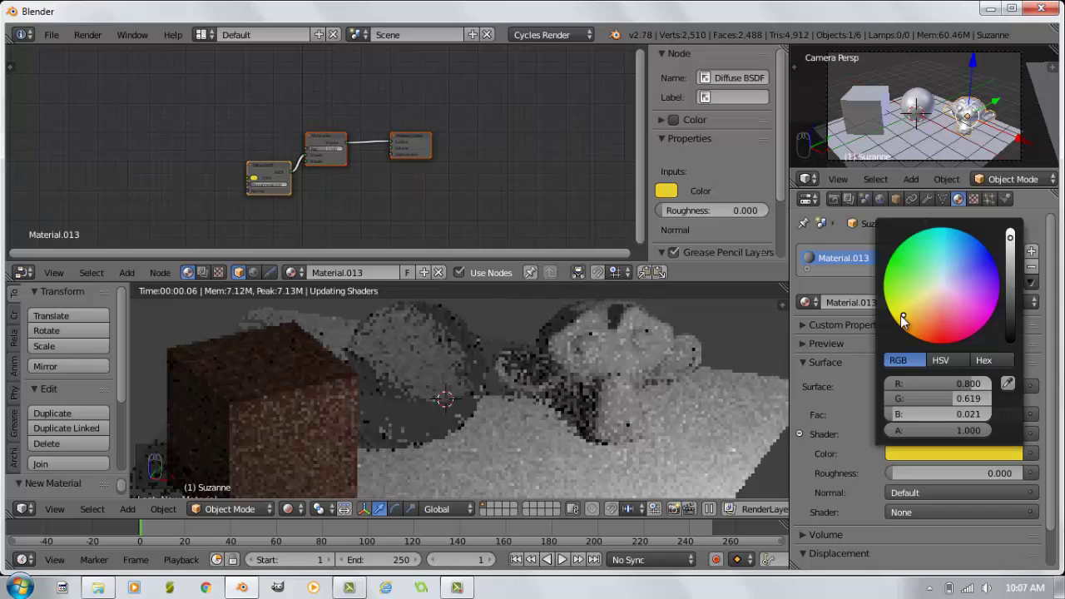
pyautogui.click(962, 511)
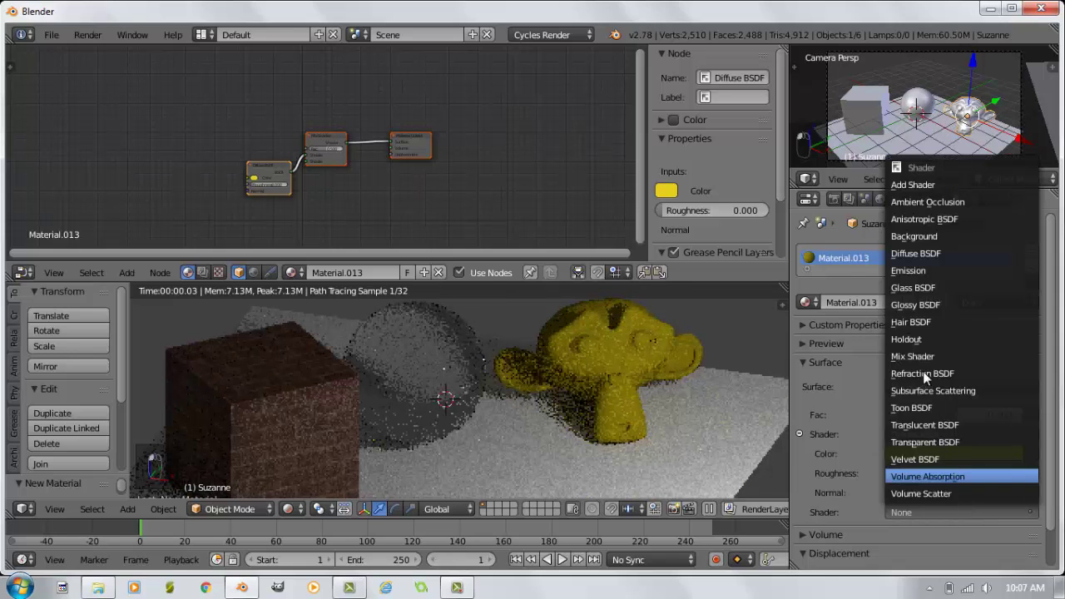
pyautogui.click(914, 305)
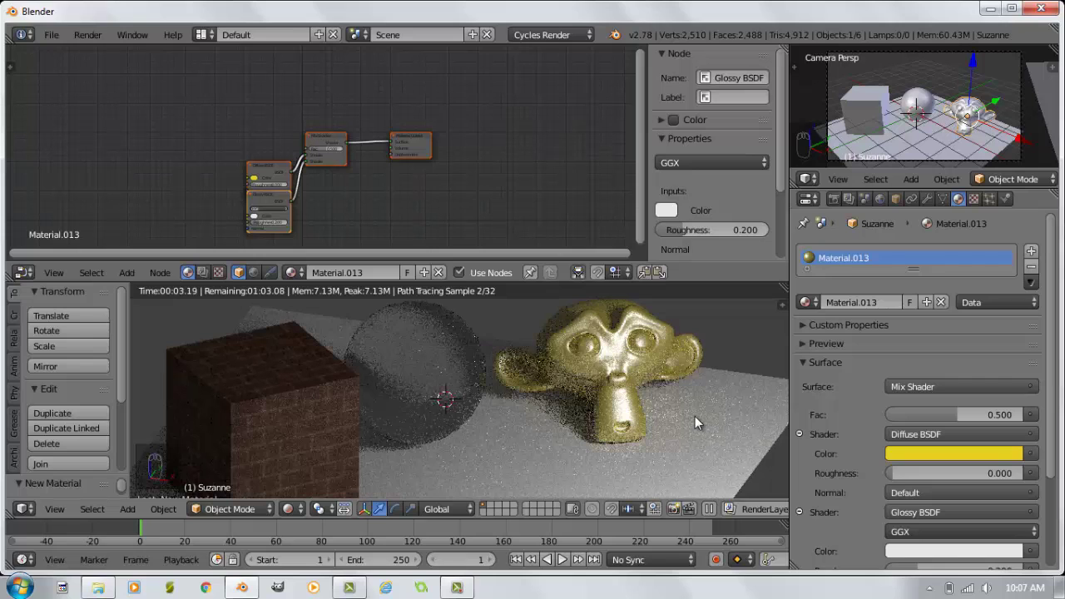
# Give the plane a new diffuse material, Material.014, whose colour comes from an empty Image Texture node.
pyautogui.rightClick(1003, 151)
pyautogui.click(923, 304)
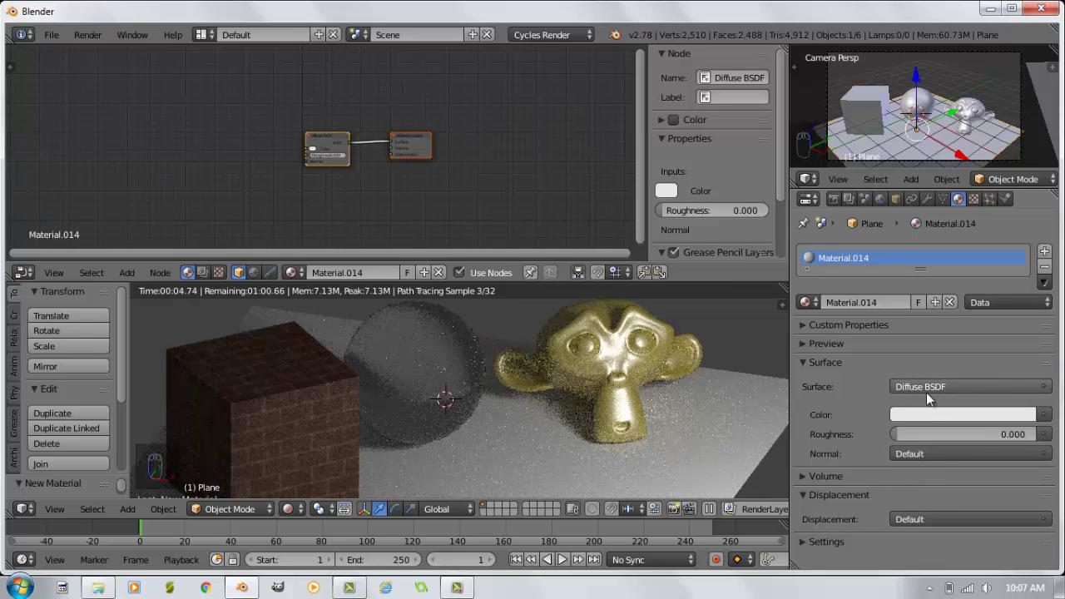
pyautogui.click(1045, 415)
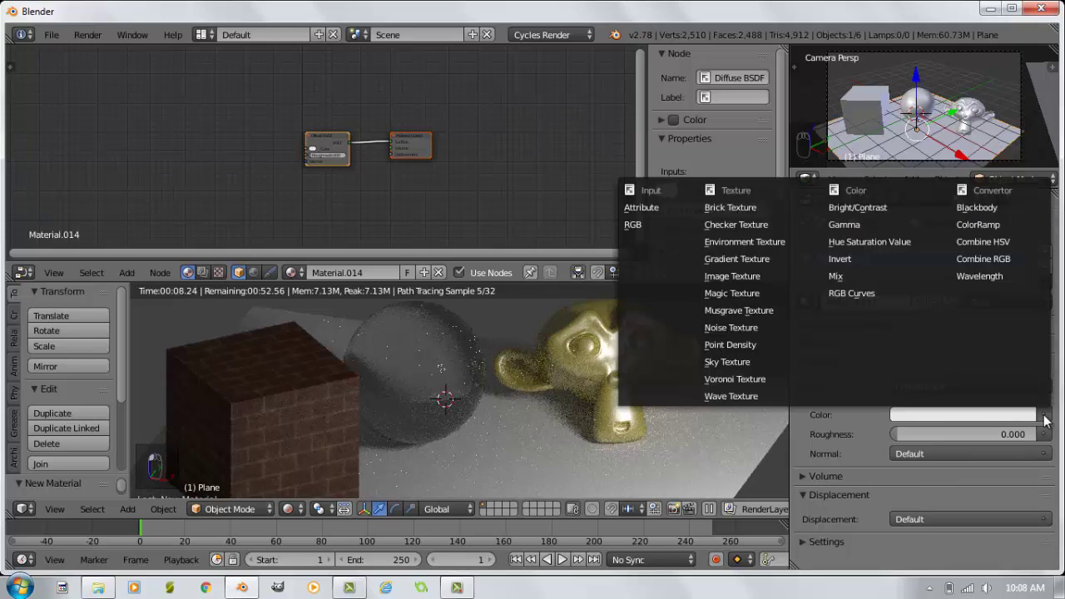
pyautogui.click(741, 277)
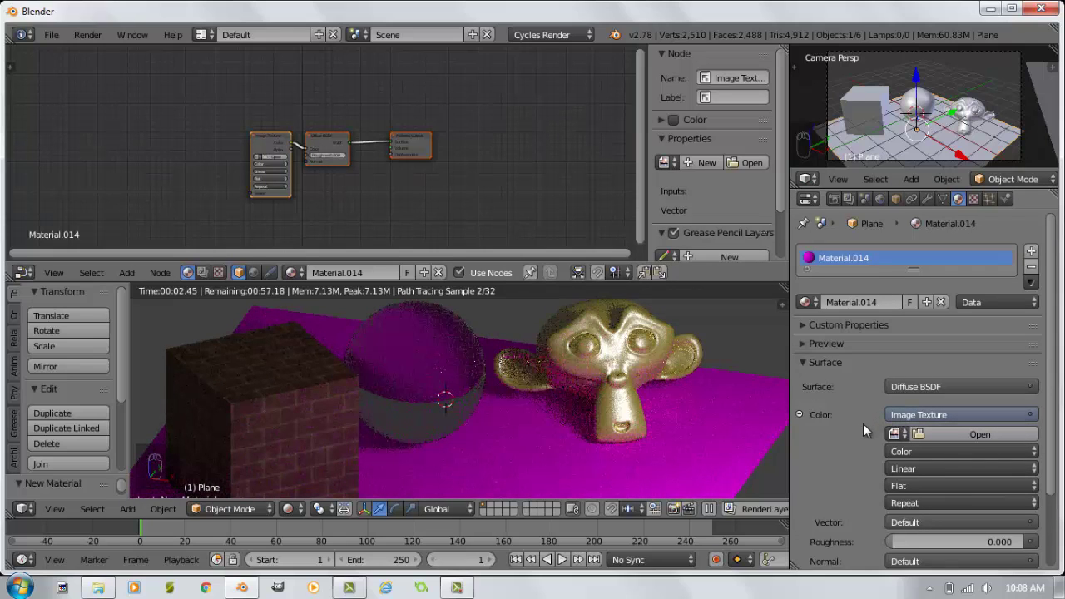
pyautogui.scroll(-1, 908, 506)
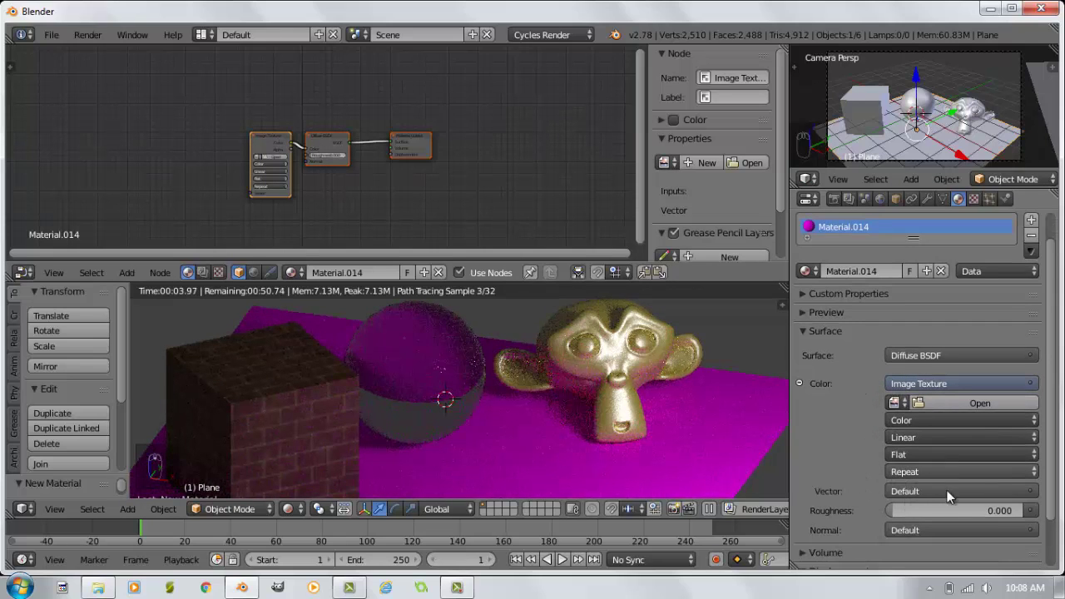
# Load wood31.jpg from the Wood Textures folder, using thumbnail view, into the Image Texture.
pyautogui.click(981, 402)
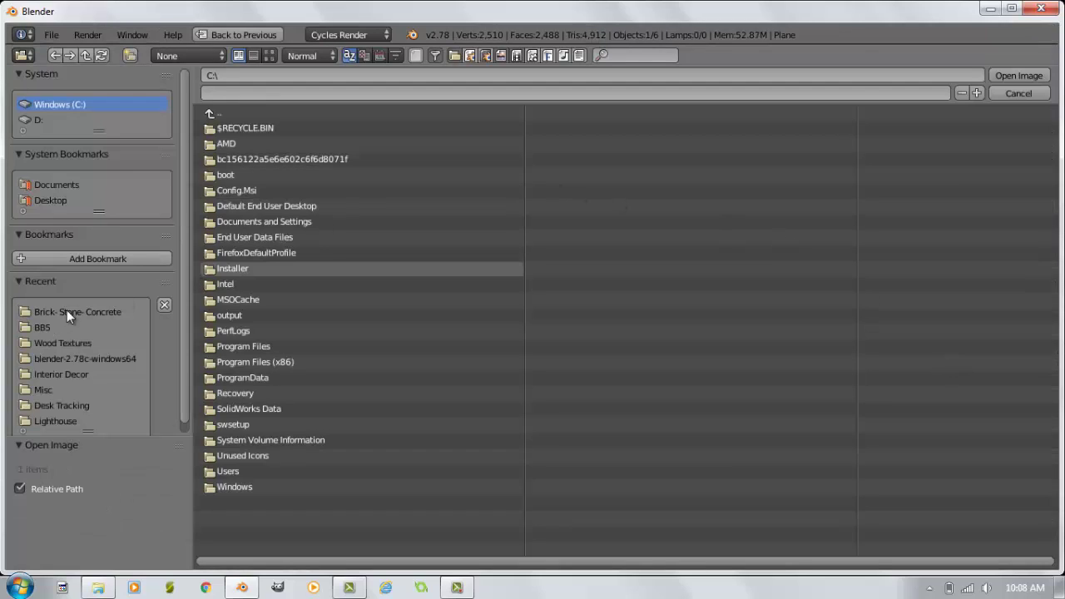
pyautogui.click(64, 341)
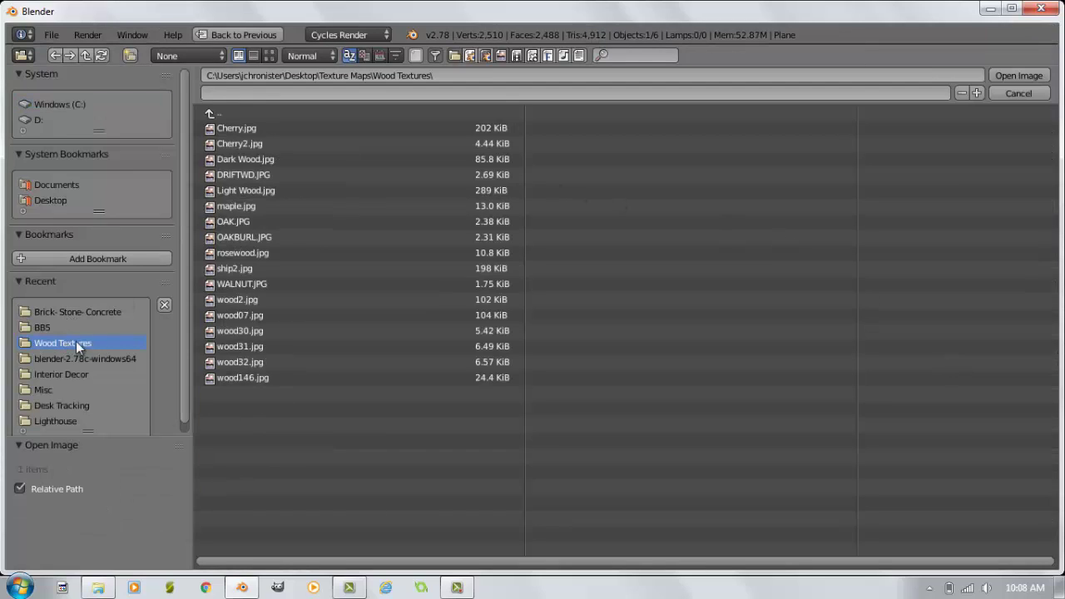
pyautogui.click(269, 55)
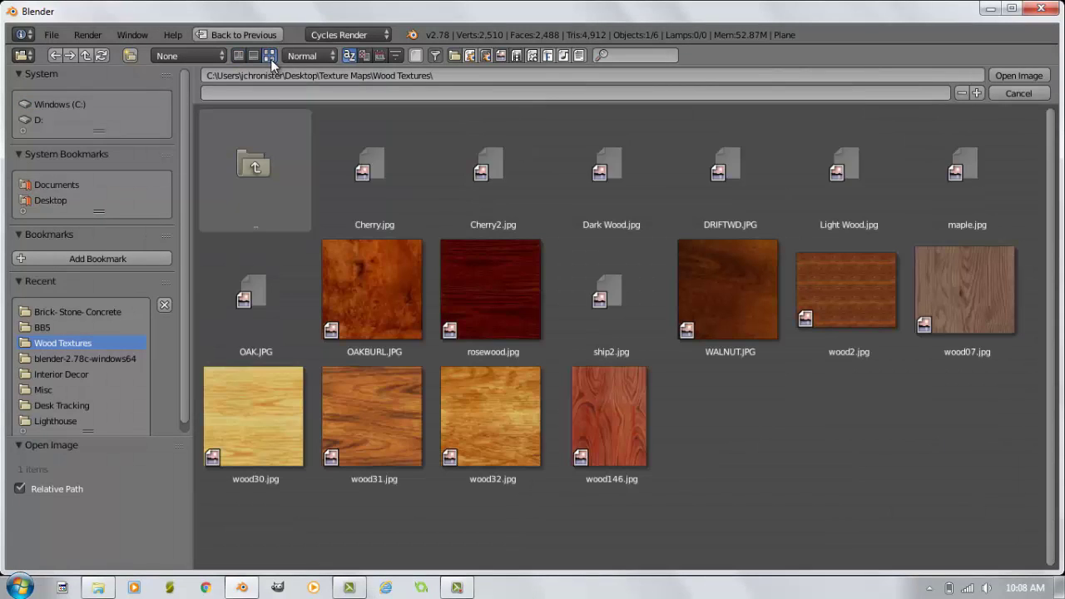
pyautogui.click(370, 424)
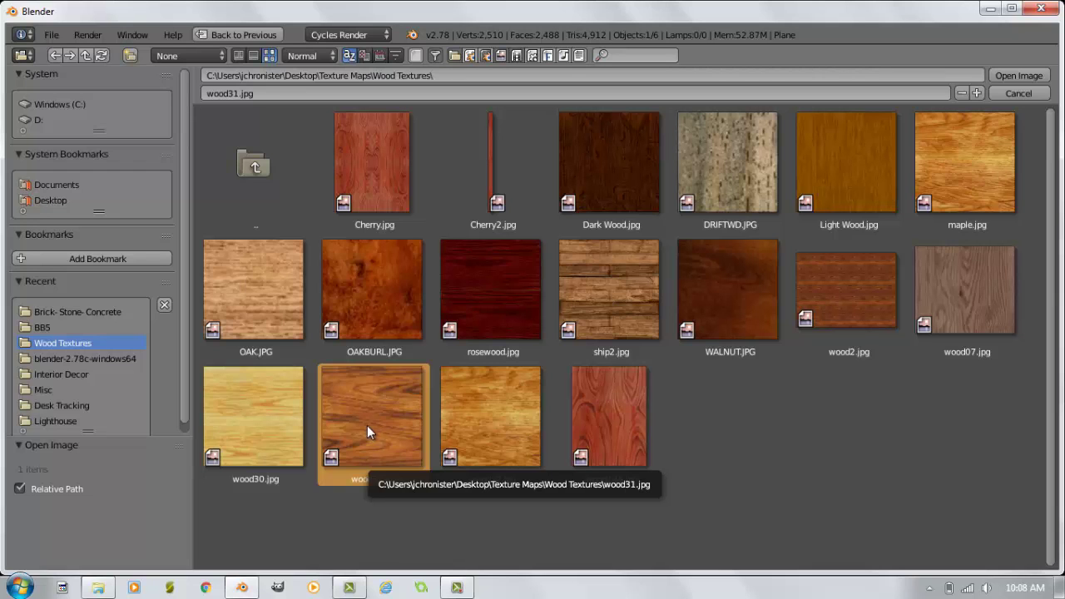
pyautogui.doubleClick(378, 421)
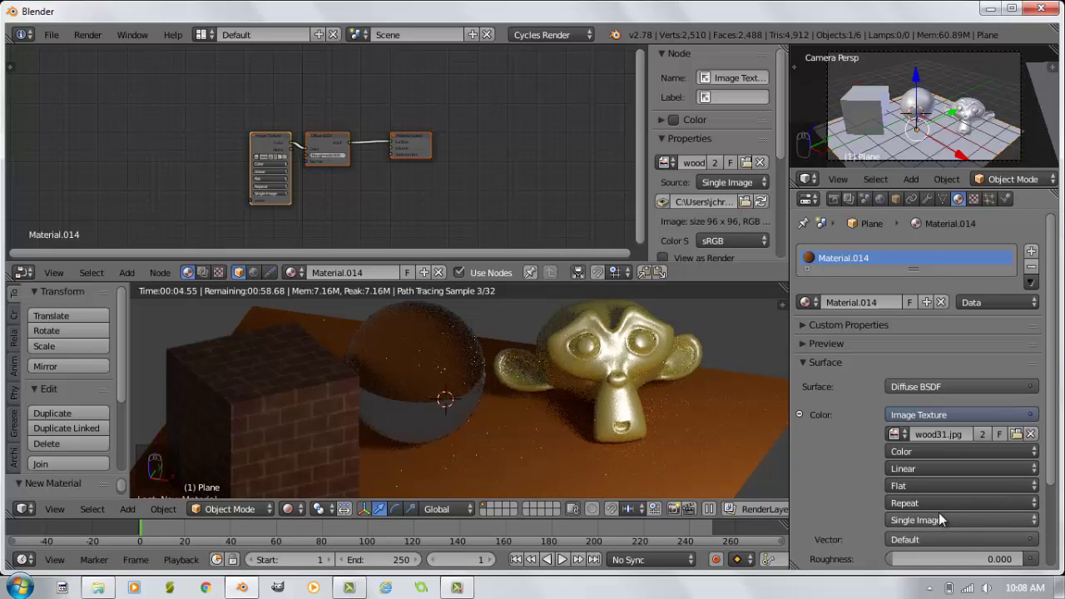
# Drive the Image Texture's Vector input from Generated texture coordinates.
pyautogui.click(919, 539)
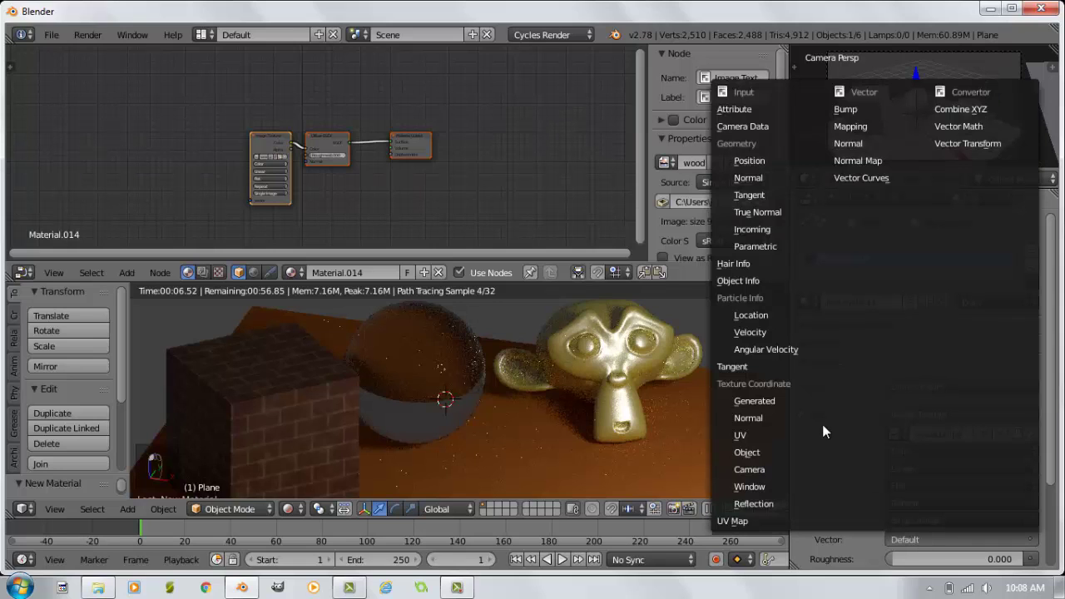
pyautogui.click(765, 400)
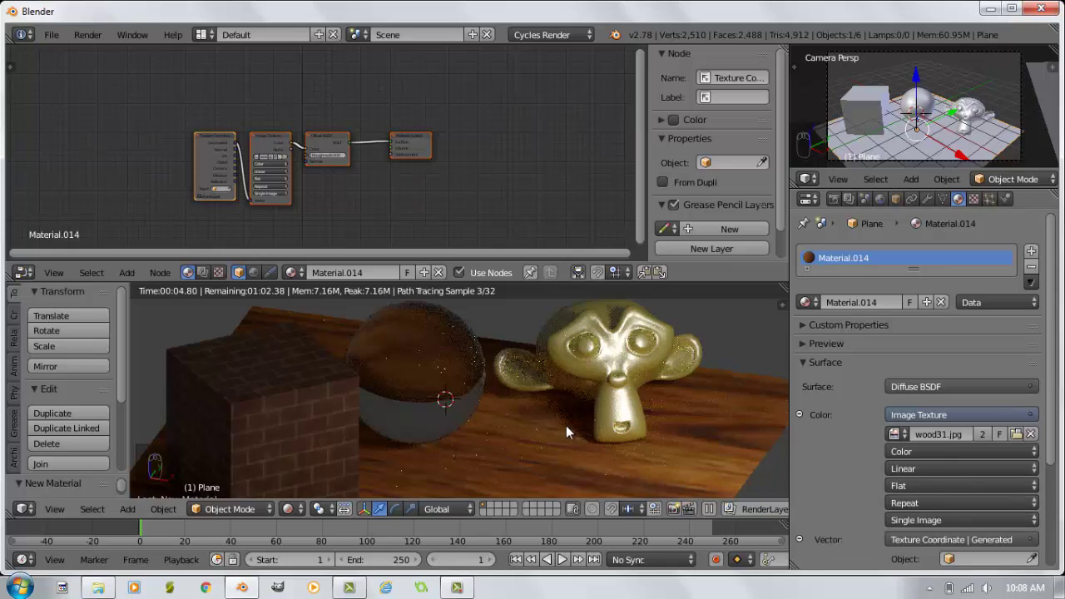
# Bring the plane's nodes into view and move the Texture Coordinate node further left.
pyautogui.moveTo(565, 425); pyautogui.dragTo(538, 383, button='middle')
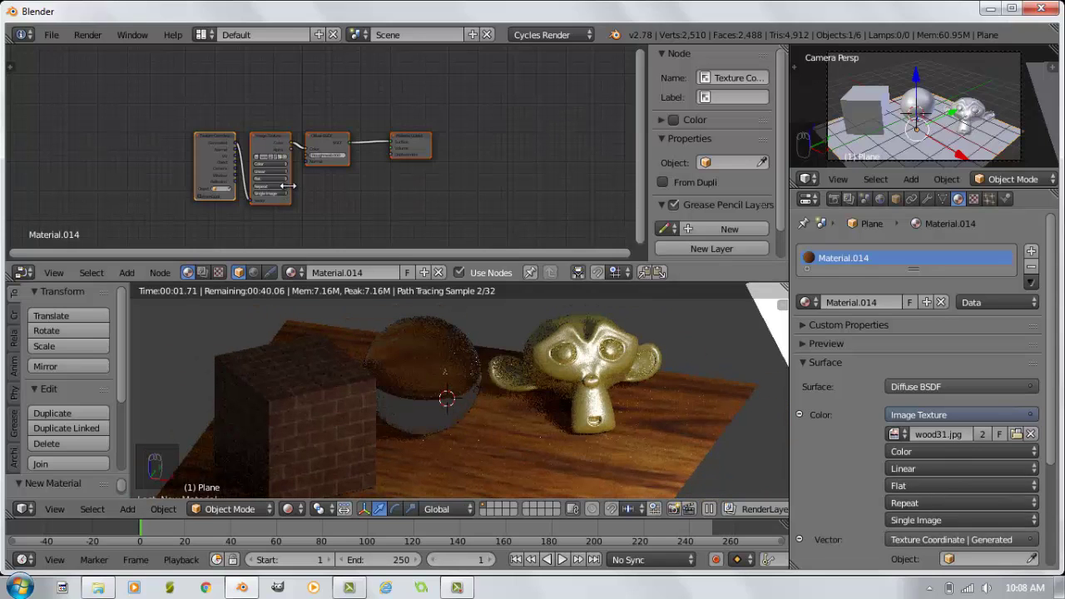
pyautogui.scroll(1, 328, 180)
pyautogui.scroll(1, 306, 187)
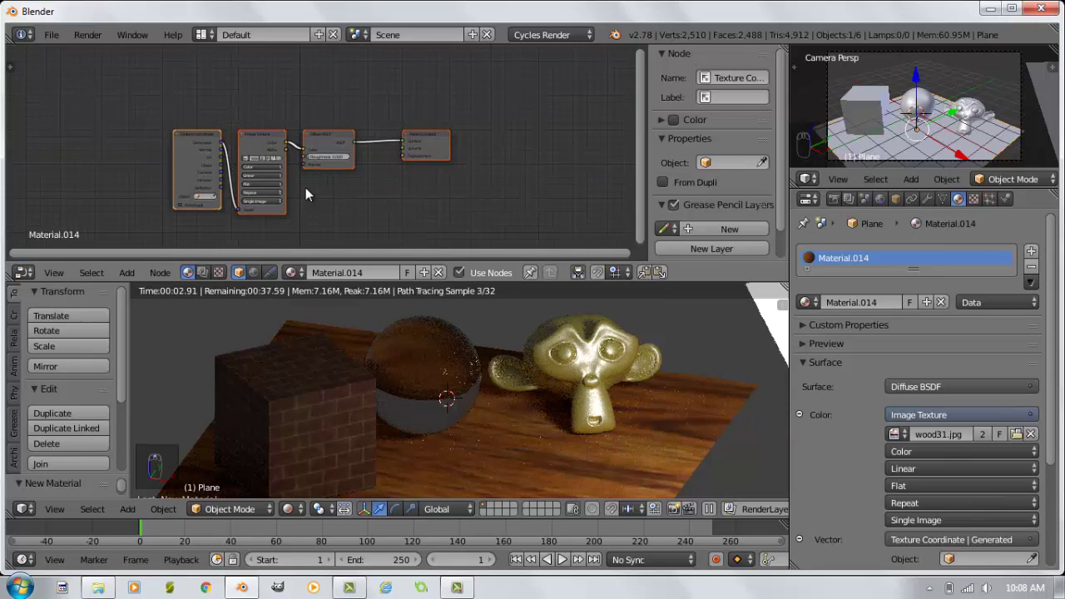
pyautogui.scroll(2, 307, 191)
pyautogui.moveTo(333, 171); pyautogui.dragTo(381, 162, button='middle')
pyautogui.scroll(3, 381, 155)
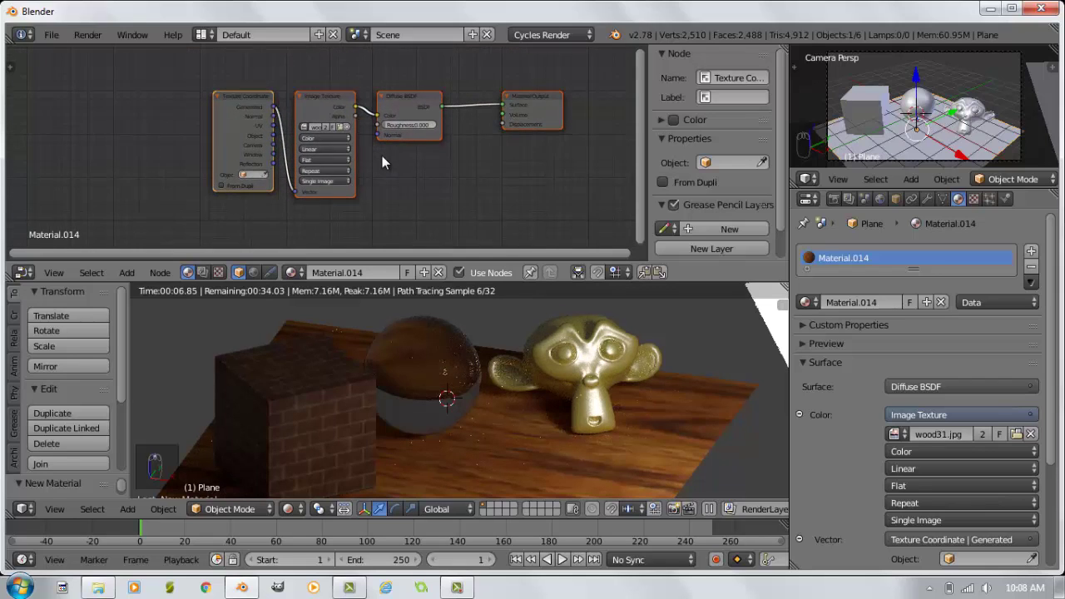
pyautogui.scroll(1, 404, 164)
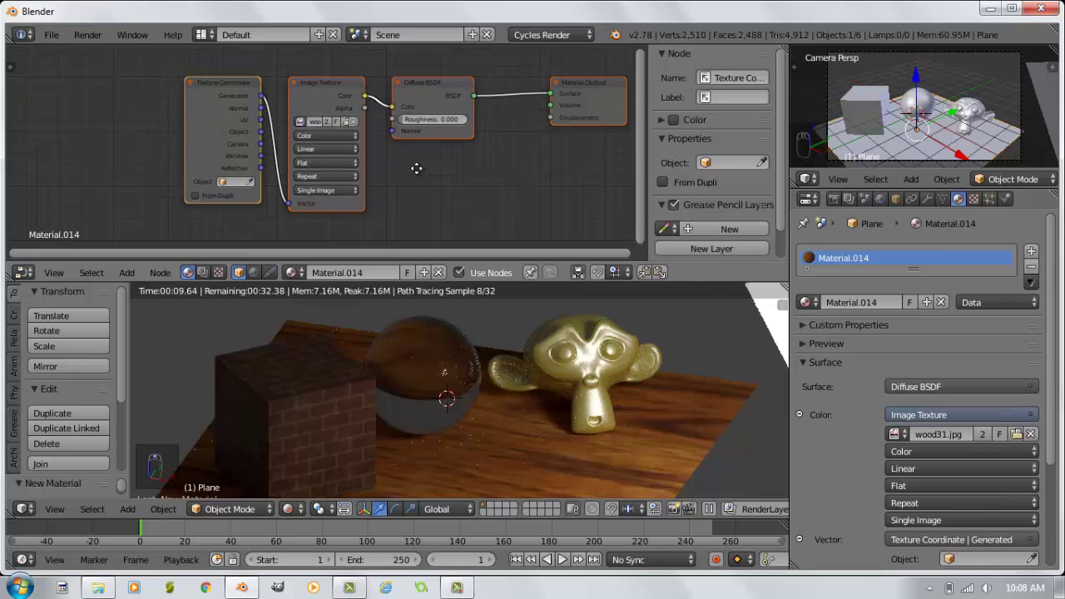
pyautogui.moveTo(398, 173); pyautogui.dragTo(417, 156, button='middle')
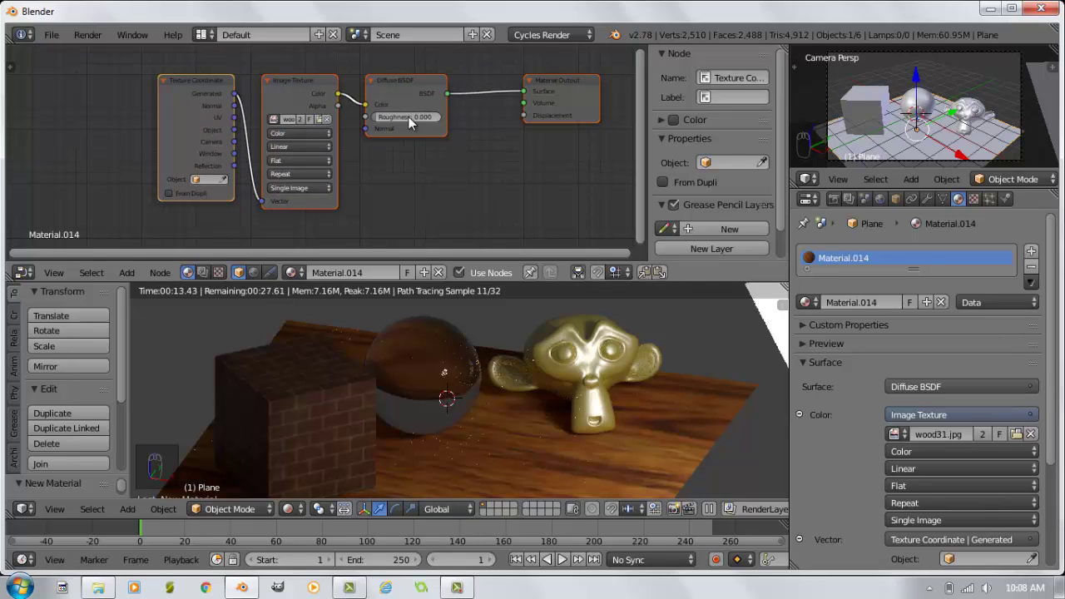
pyautogui.moveTo(171, 79)
pyautogui.mouseDown()
pyautogui.moveTo(138, 81)
pyautogui.moveTo(156, 88)
pyautogui.mouseUp()
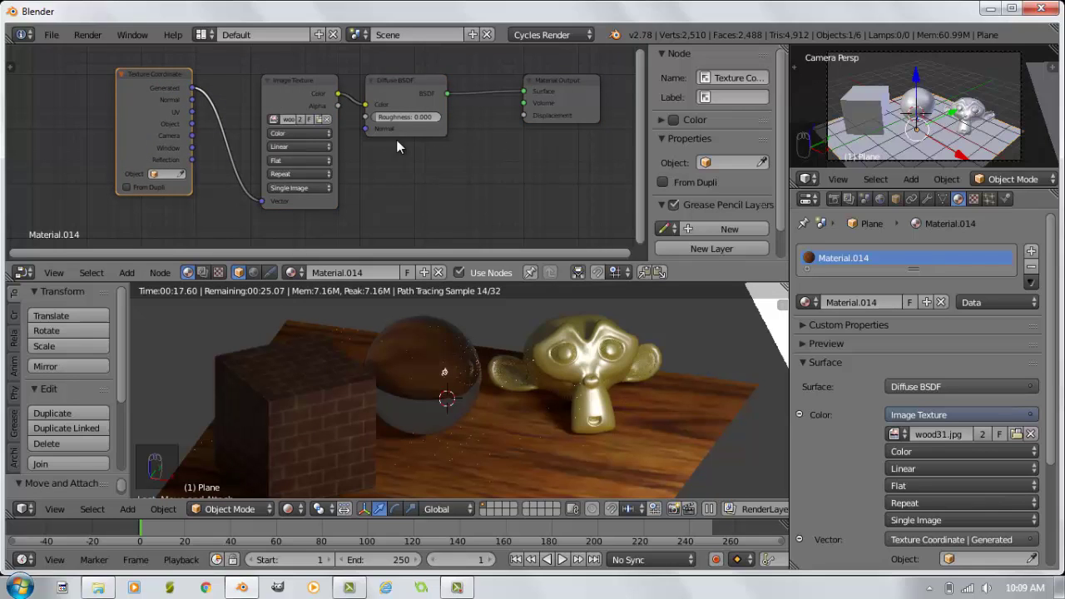
pyautogui.scroll(1, 402, 147)
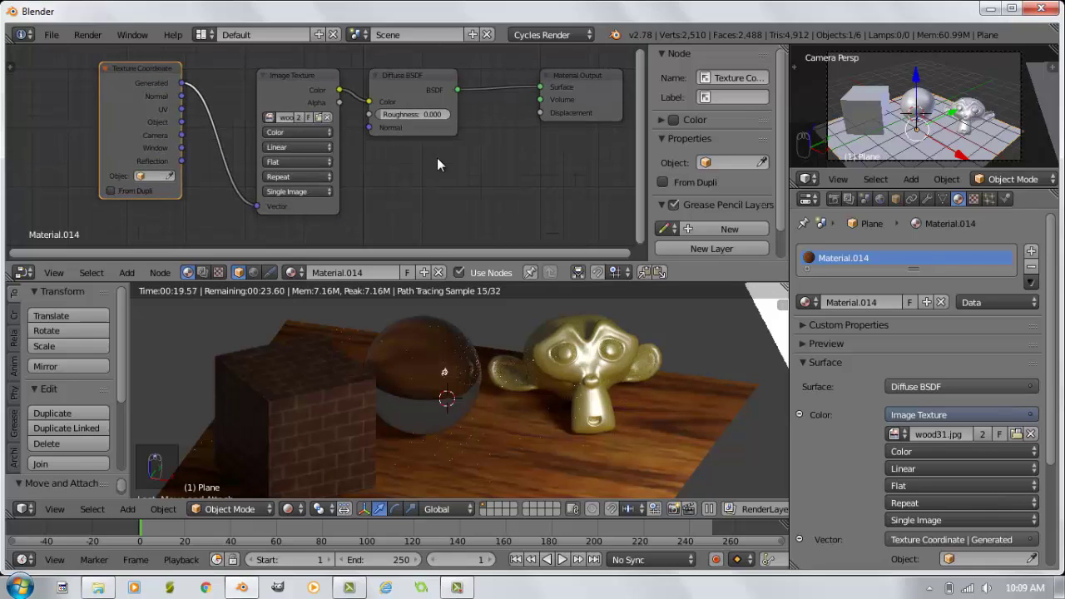
pyautogui.scroll(1, 497, 180)
pyautogui.moveTo(497, 180); pyautogui.dragTo(375, 165, button='middle')
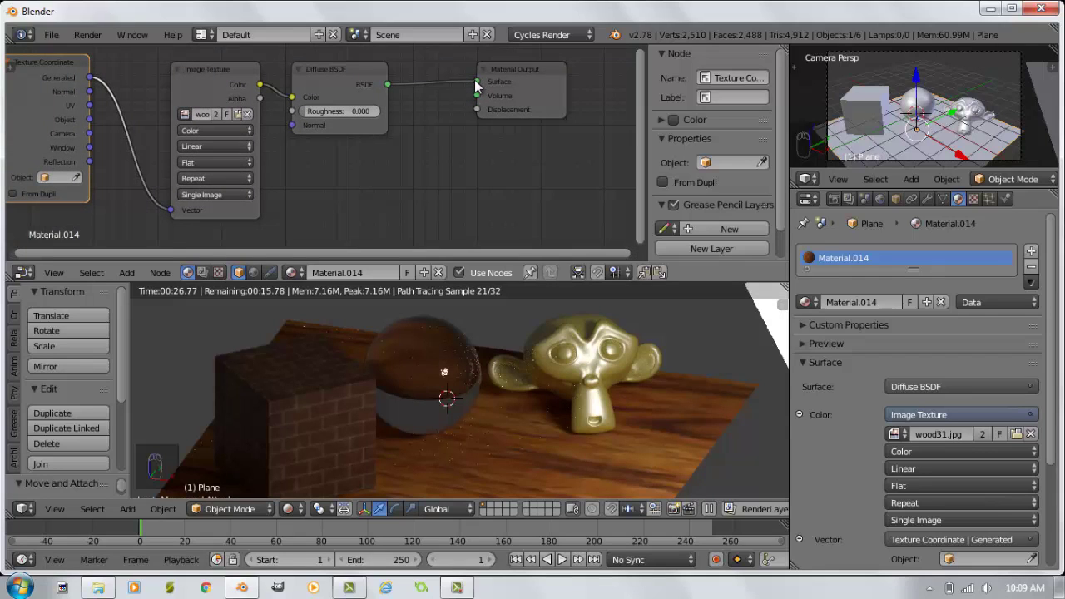
# Insert a Mix Shader between Diffuse BSDF and the Material Output's Surface, Diffuse in the first slot.
pyautogui.moveTo(476, 81); pyautogui.dragTo(387, 84)
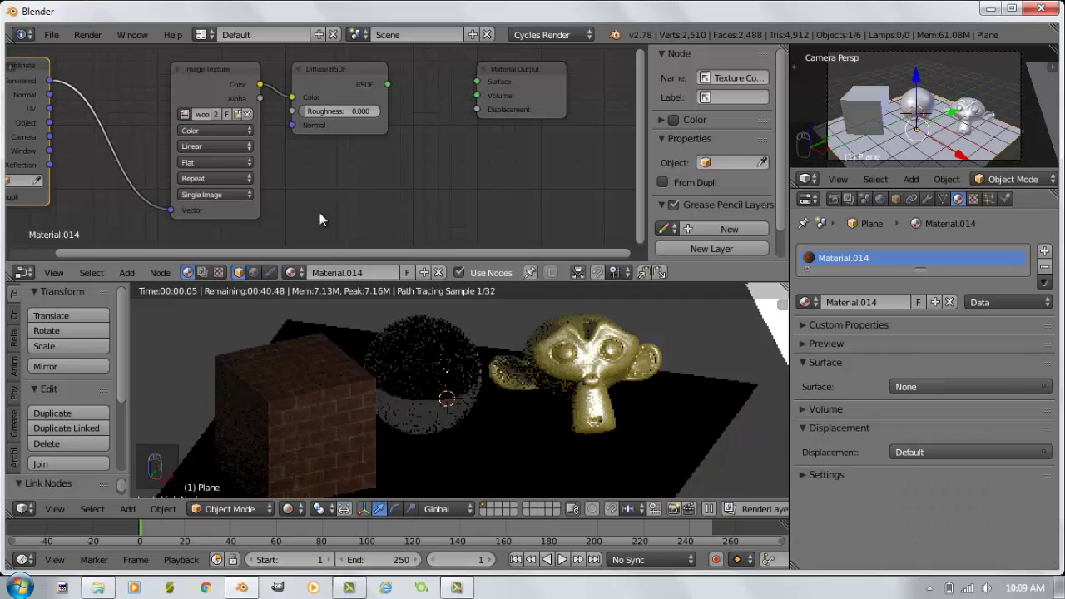
pyautogui.click(126, 272)
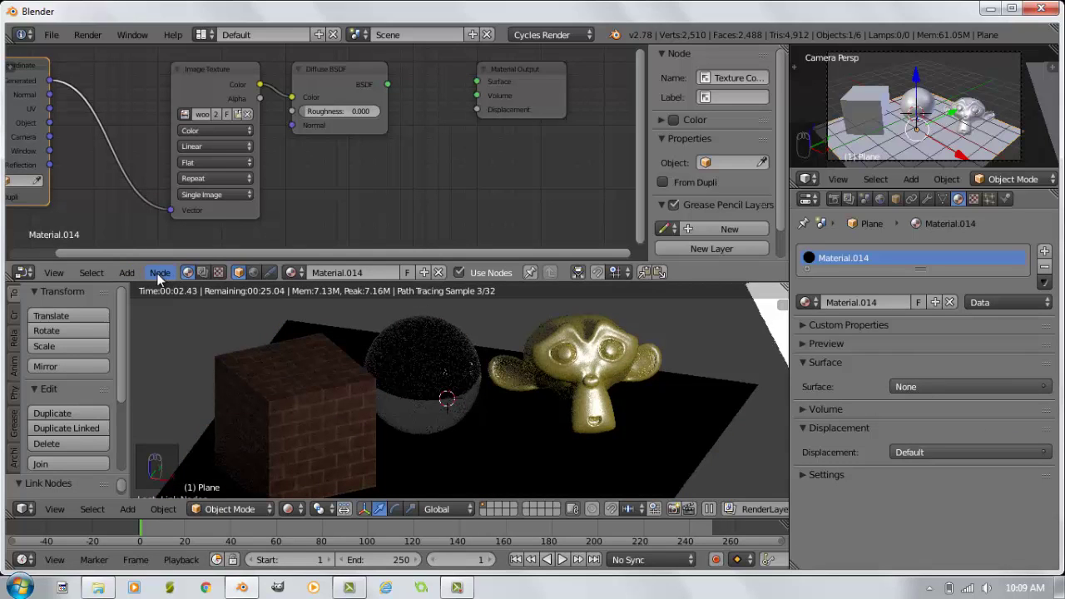
pyautogui.click(125, 272)
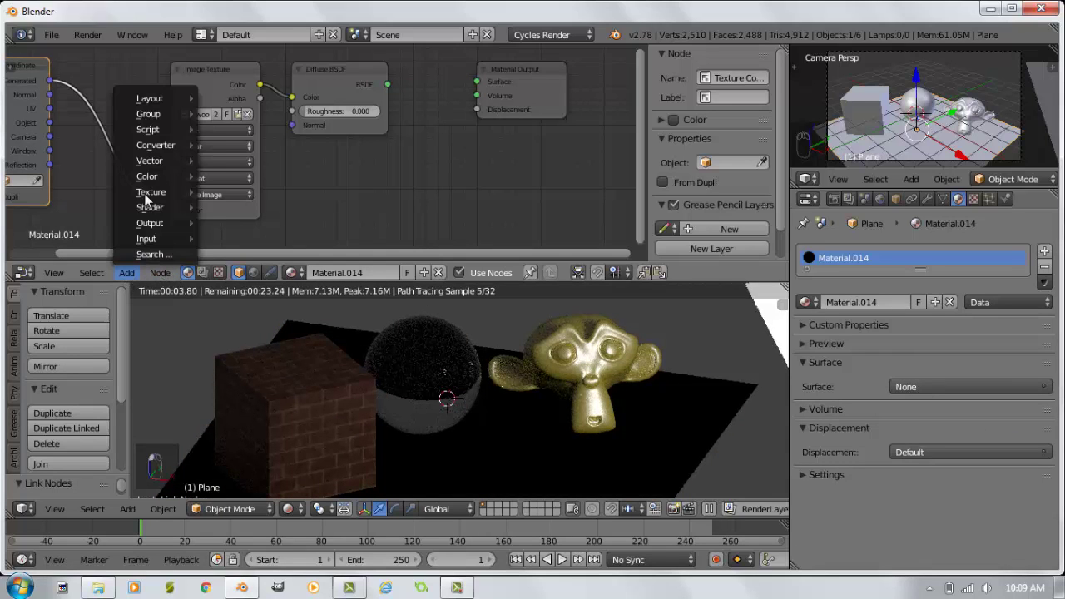
pyautogui.moveTo(155, 208)
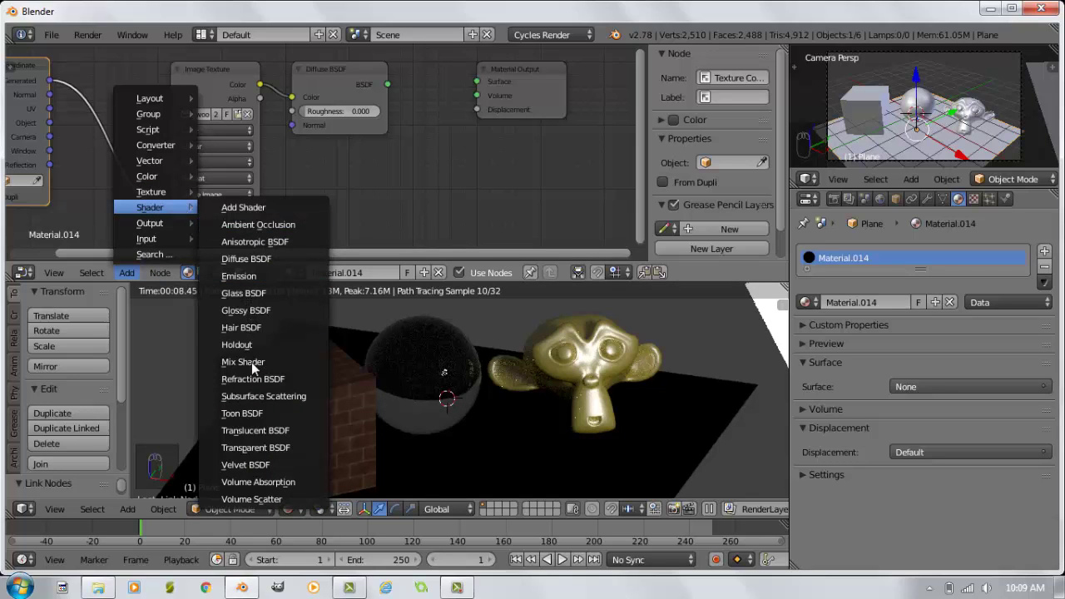
pyautogui.click(251, 362)
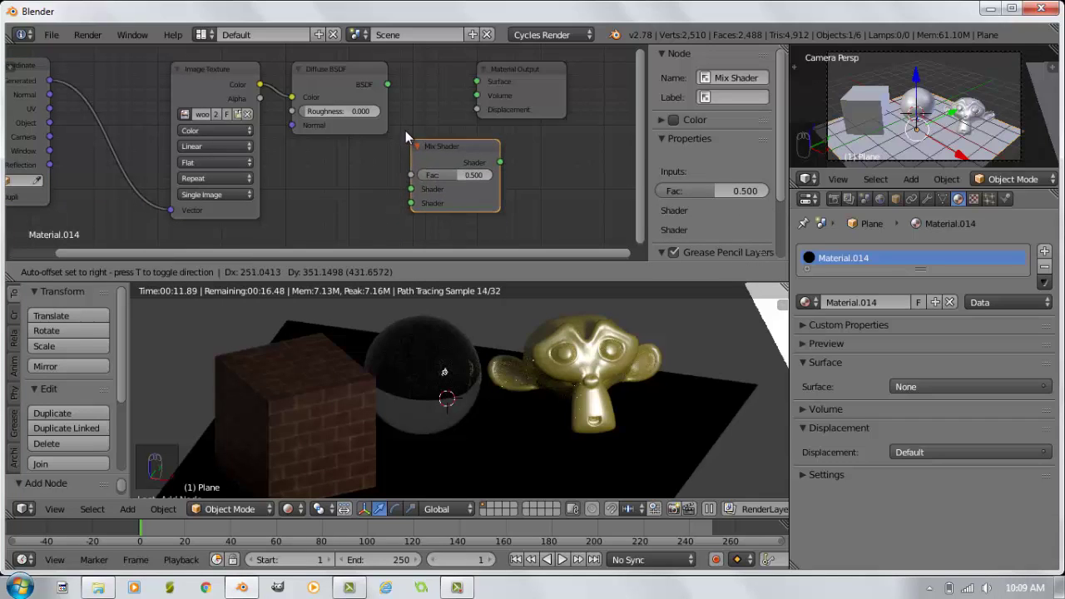
pyautogui.click(402, 142)
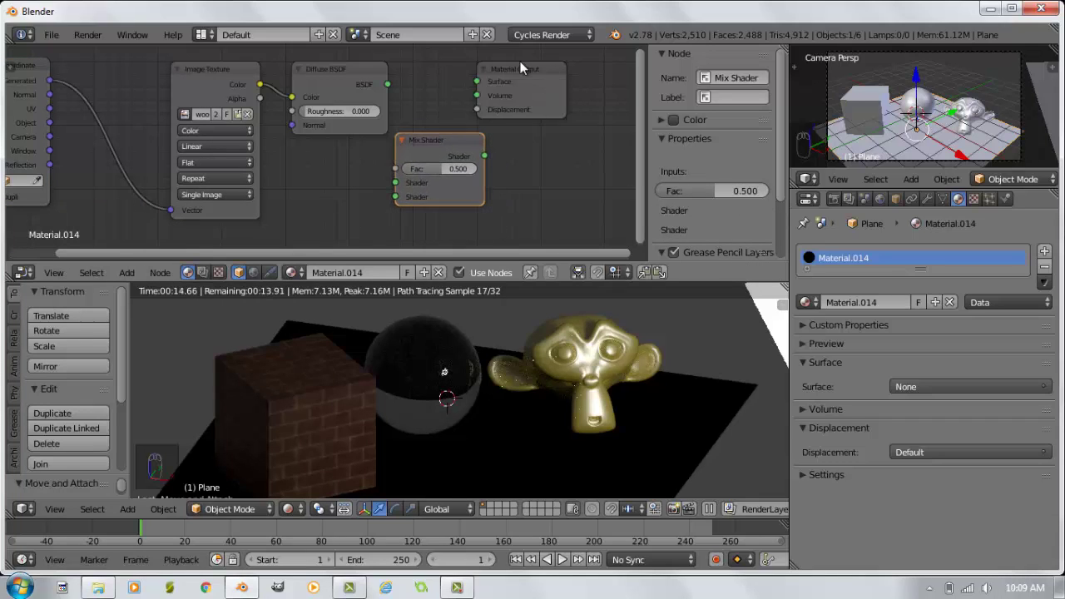
pyautogui.moveTo(555, 79); pyautogui.dragTo(566, 78)
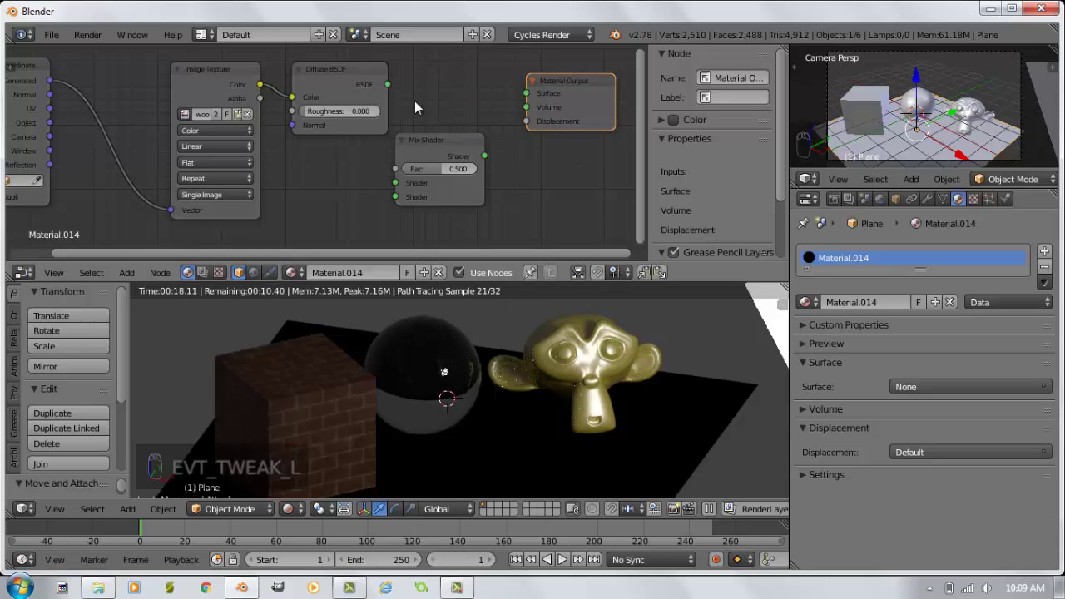
pyautogui.moveTo(387, 85); pyautogui.dragTo(395, 183)
pyautogui.moveTo(491, 154); pyautogui.dragTo(526, 92)
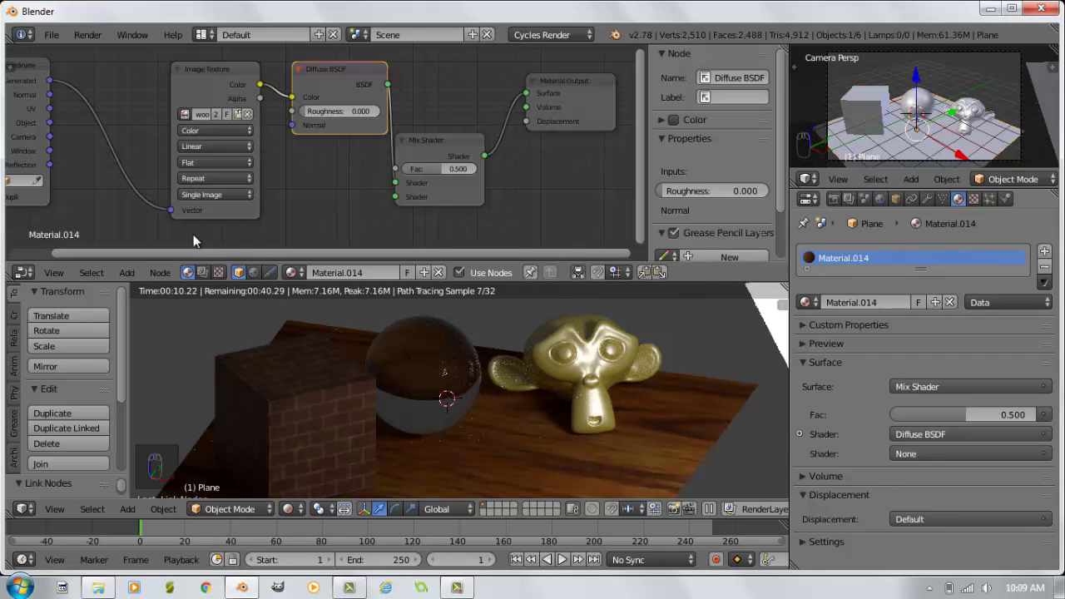
# Add a Glossy BSDF below the Diffuse BSDF and connect it to the Mix Shader's second shader.
pyautogui.click(125, 273)
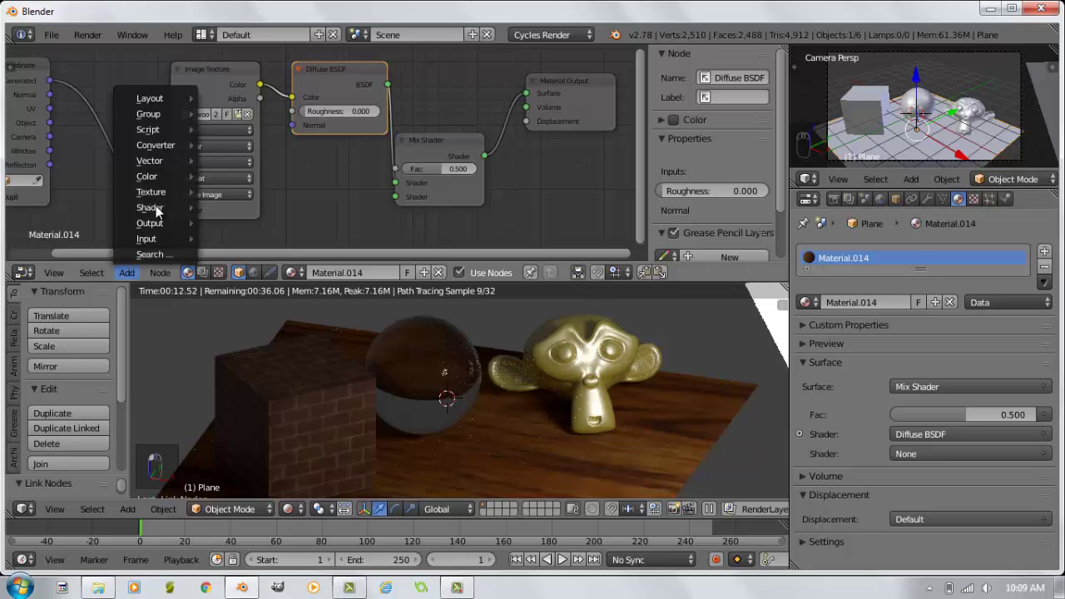
pyautogui.moveTo(148, 209)
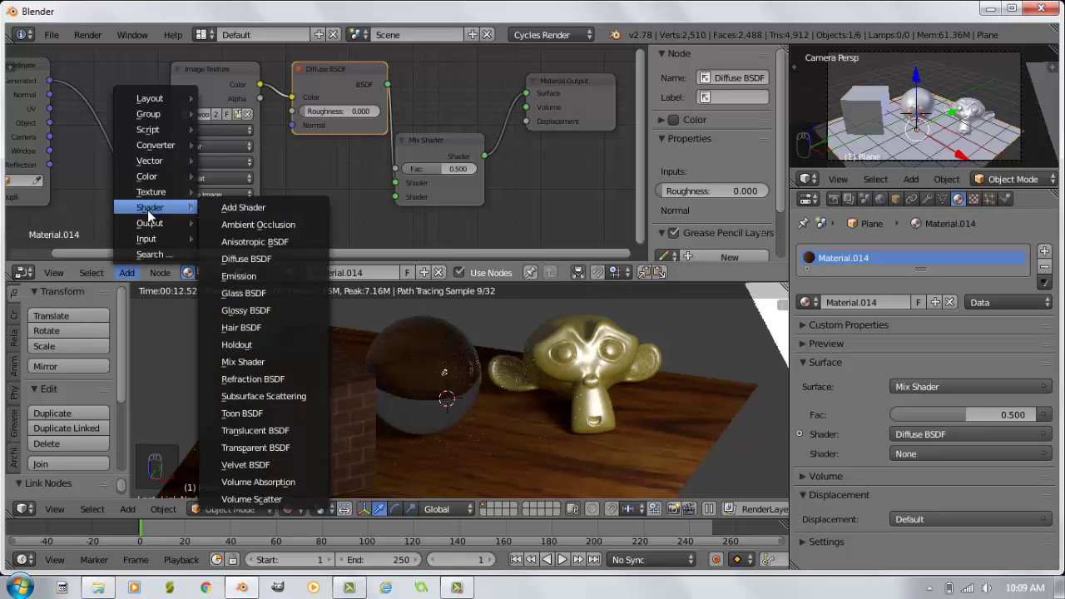
pyautogui.click(241, 311)
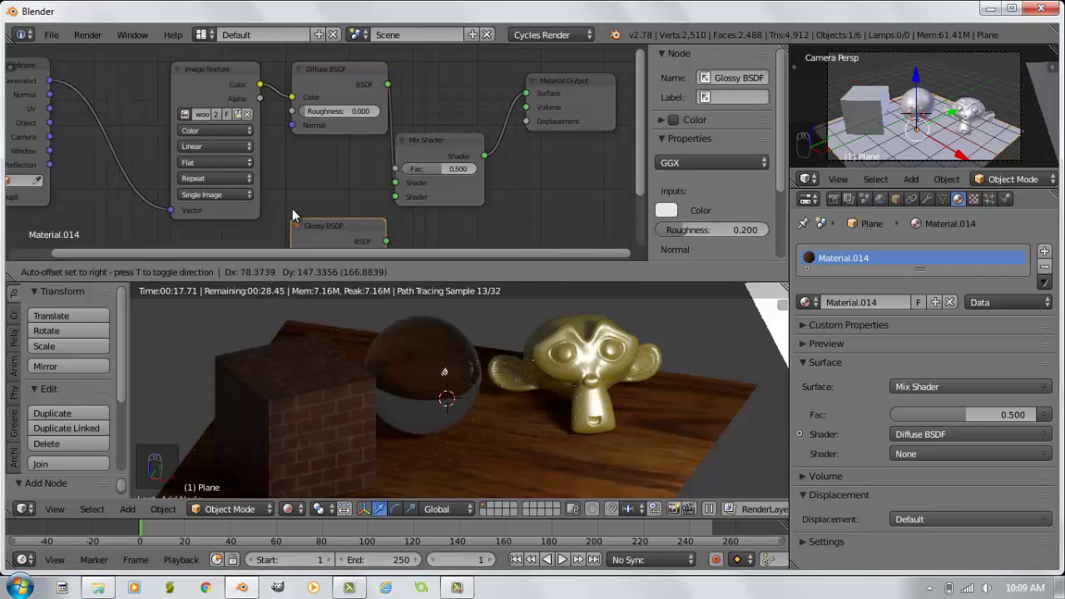
pyautogui.click(283, 147)
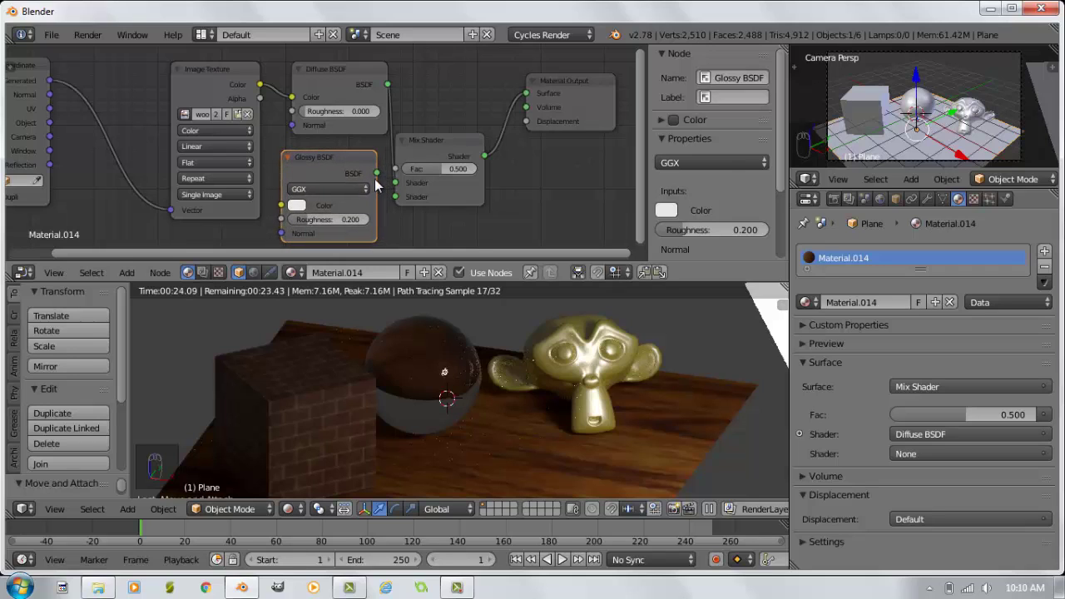
pyautogui.moveTo(377, 174); pyautogui.dragTo(396, 195)
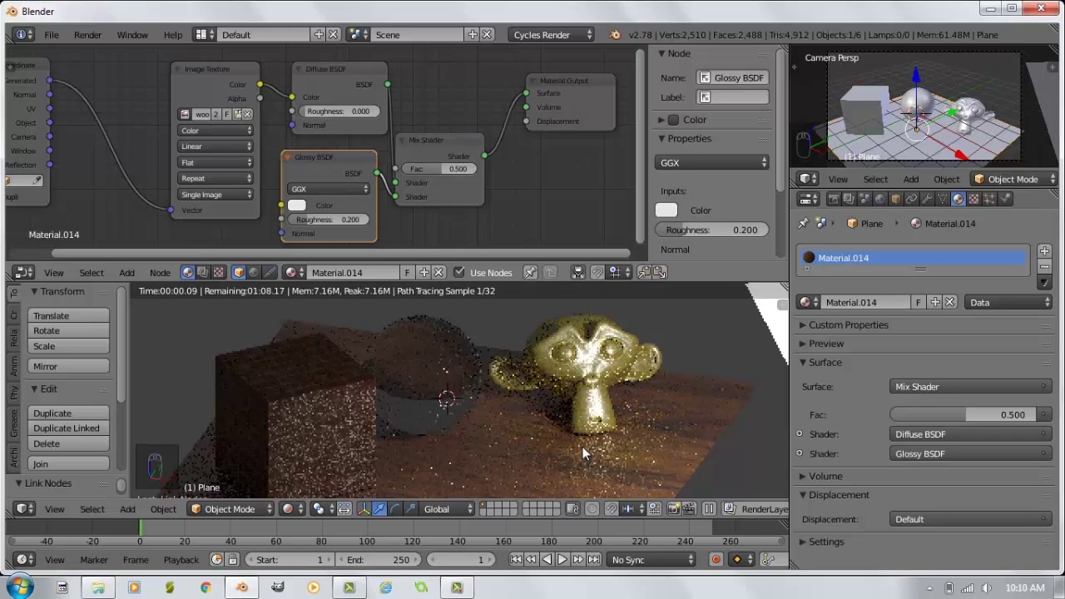
# Set the Mix Shader's Fac to 0.1.
pyautogui.doubleClick(439, 168)
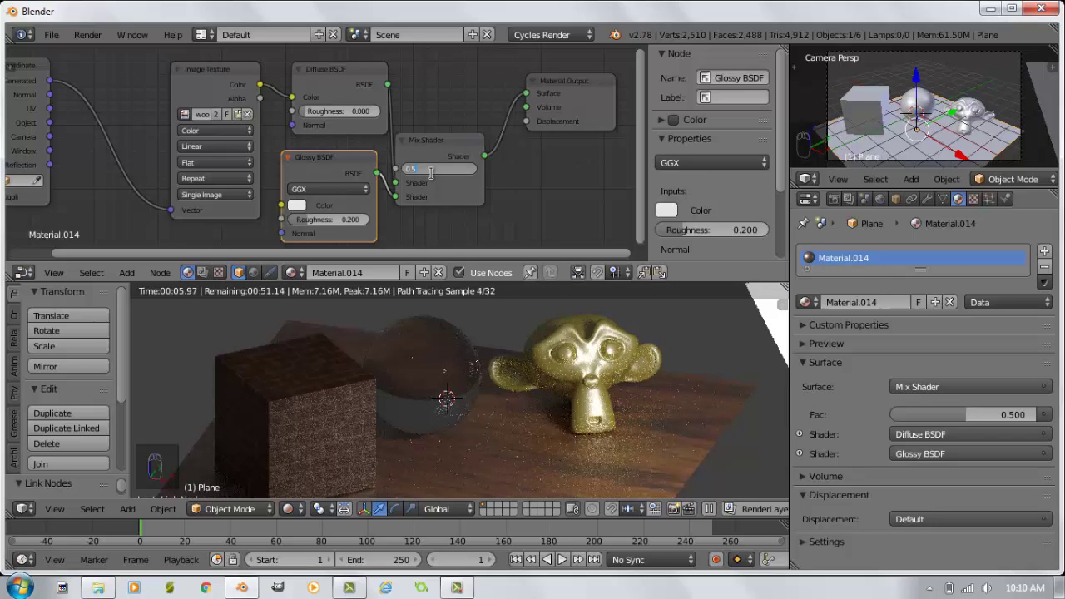
pyautogui.write('0.1')
pyautogui.press('Return')
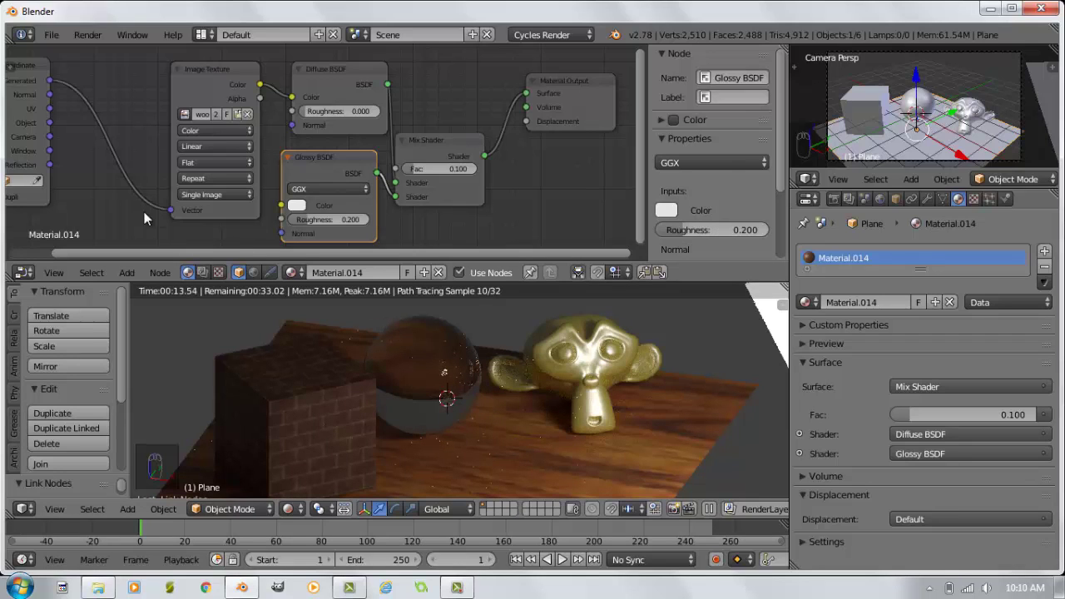
pyautogui.click(125, 272)
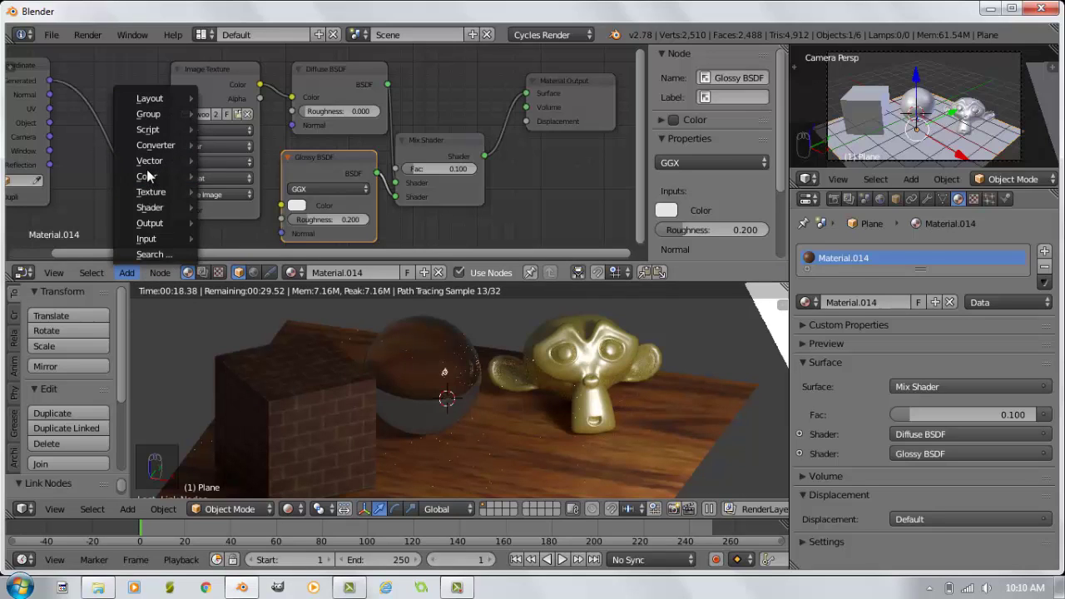
pyautogui.moveTo(149, 176)
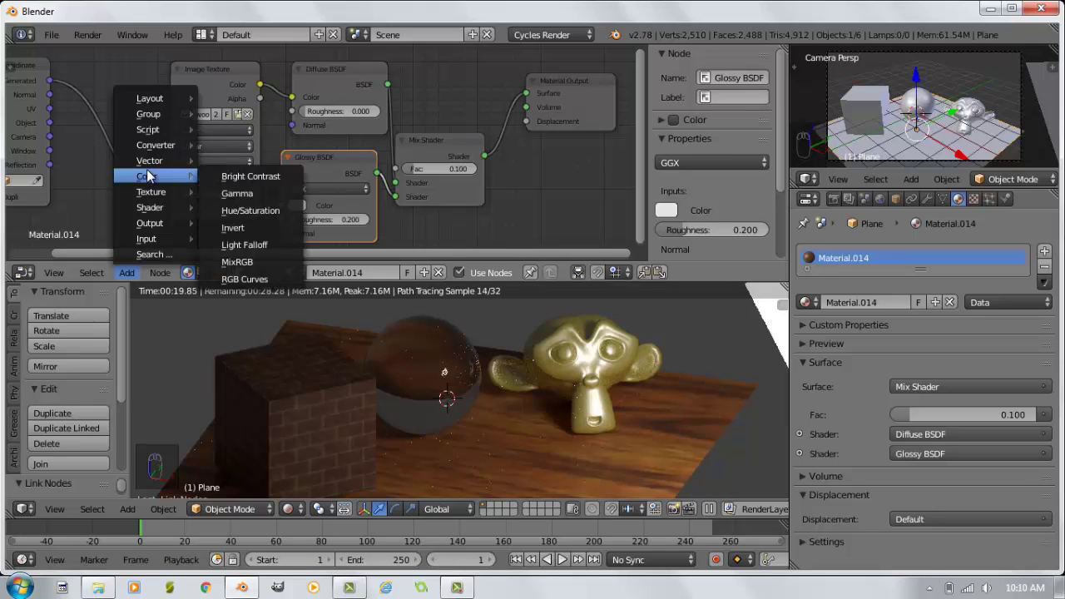